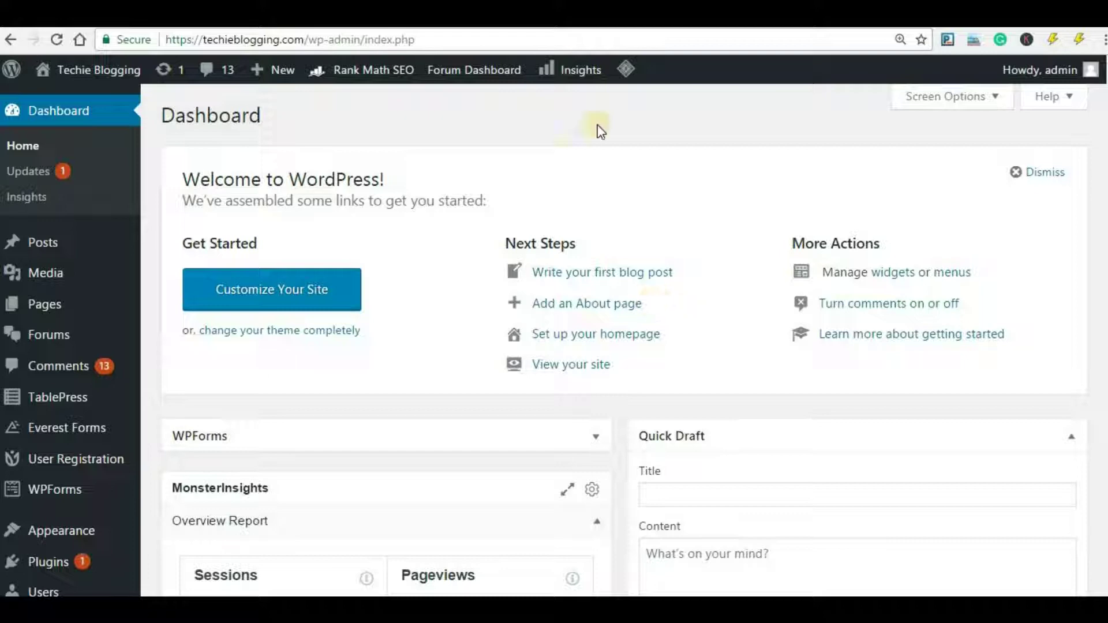
# Rerun the GTmetrix performance test for techieblogging.com
pyautogui.hotkey('ctrl', 'Tab')
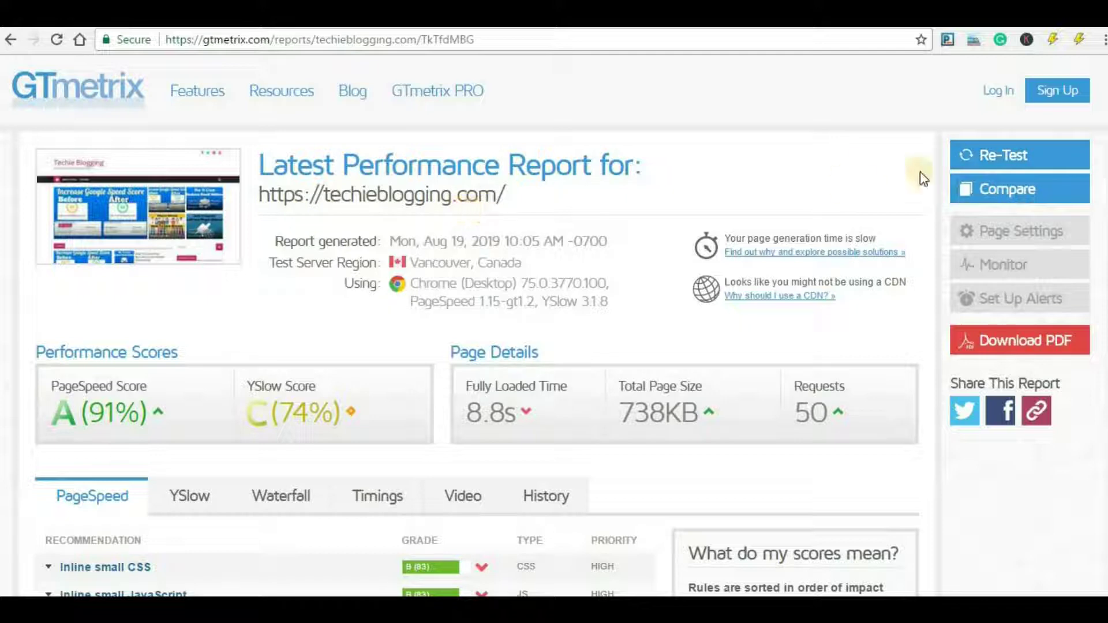
pyautogui.click(1006, 155)
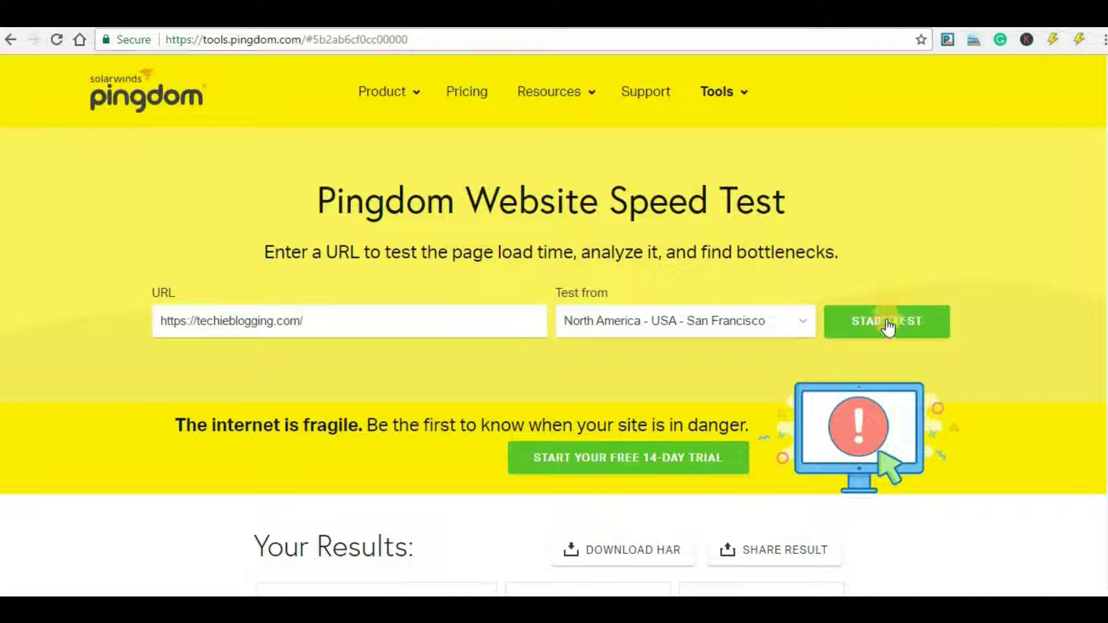
# Start a new Pingdom speed test of techieblogging.com from San Francisco
pyautogui.click(887, 323)
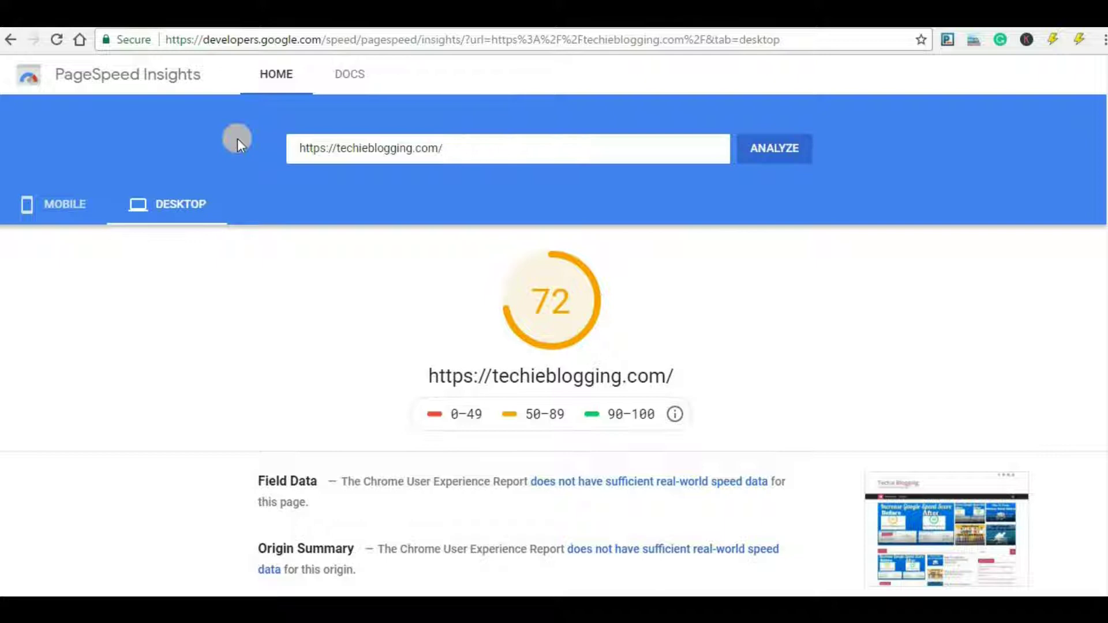
# Rerun the PageSpeed Insights analysis of techieblogging.com
pyautogui.click(773, 151)
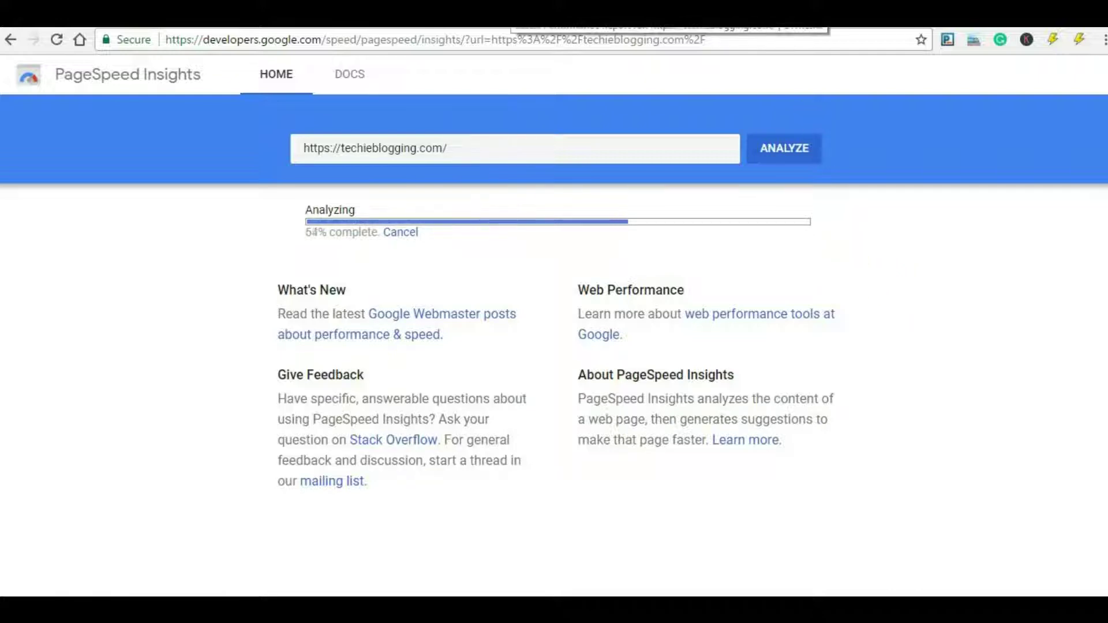
# Review the GTmetrix retest: 2.5s load, PageSpeed A (91%), YSlow C (74%) recommendations
pyautogui.click(519, 14)
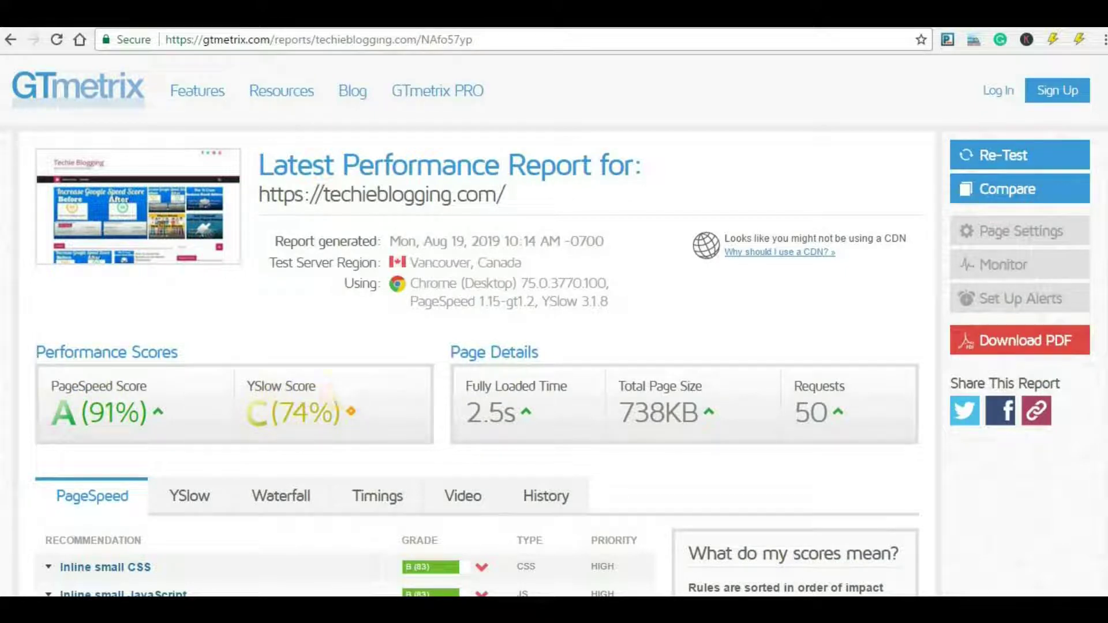
pyautogui.scroll(-5, 359, 284)
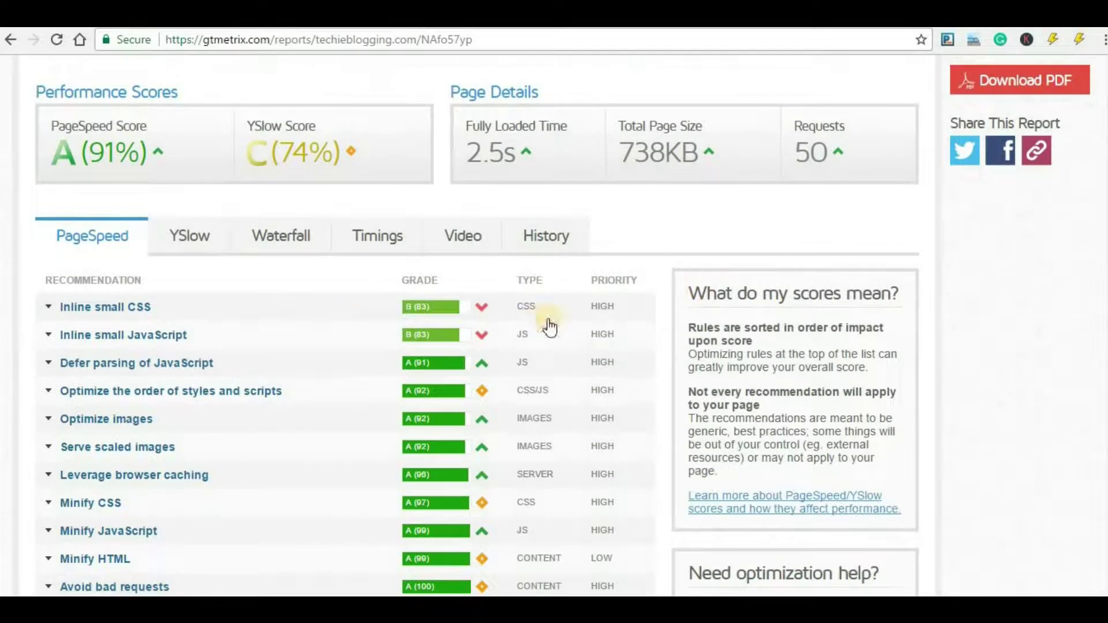
pyautogui.click(194, 242)
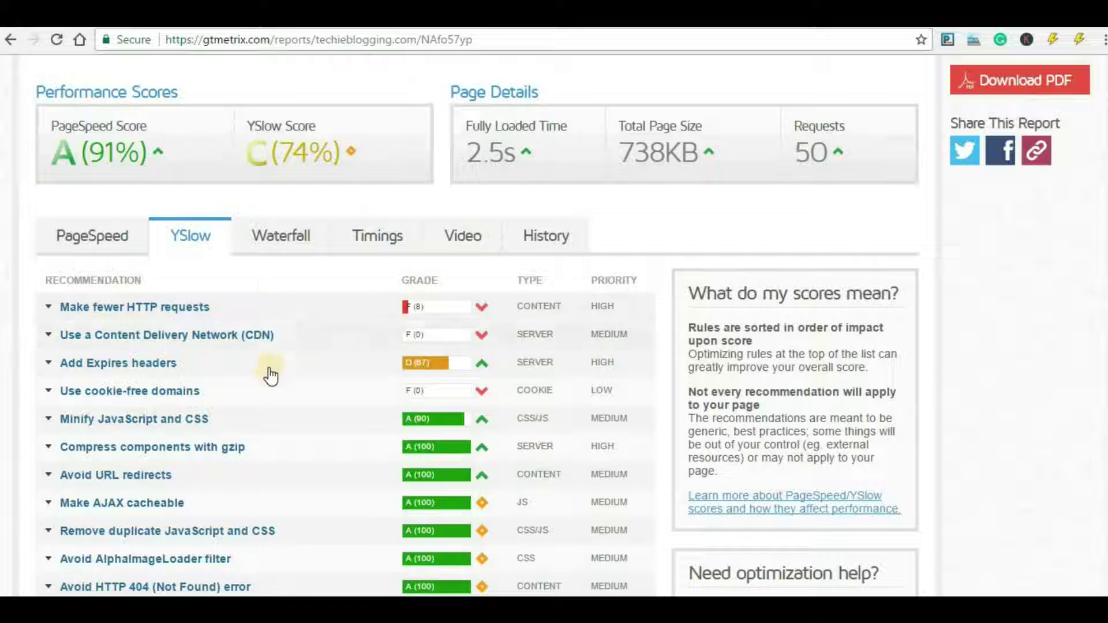
pyautogui.click(105, 244)
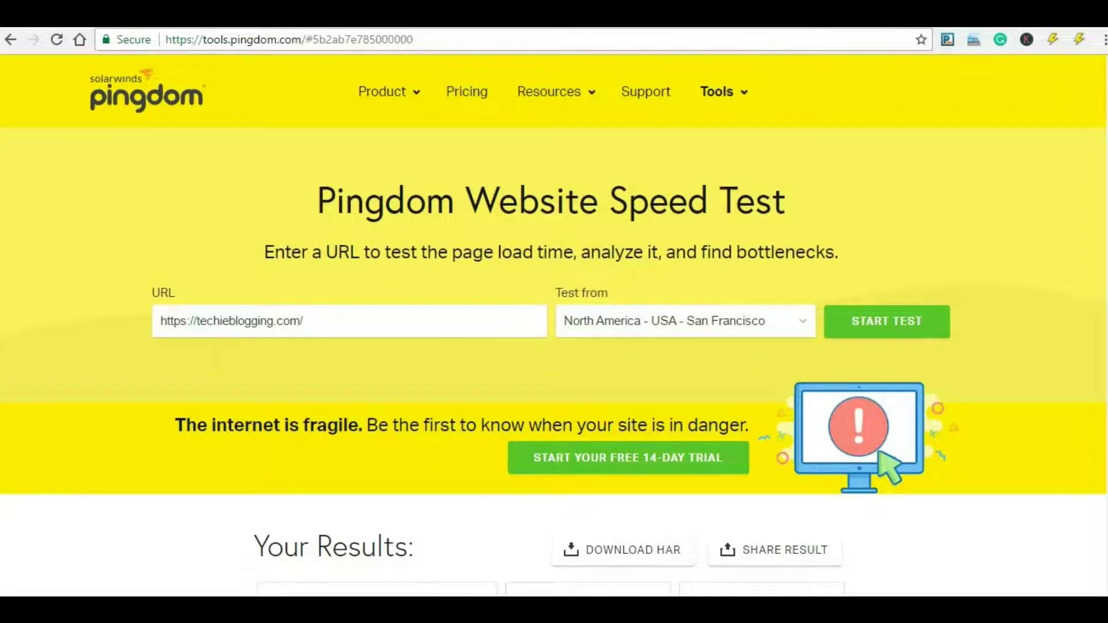
# Check the Pingdom retest results: grade C 72 and 2.35 s load time
pyautogui.scroll(-9, 667, 340)
pyautogui.scroll(3, 667, 341)
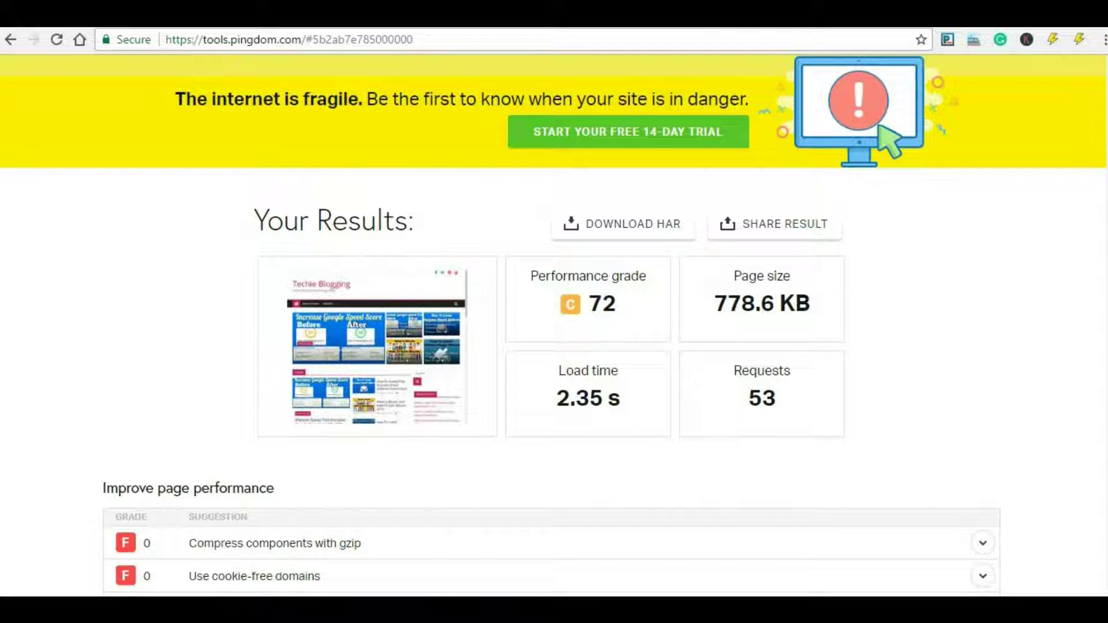
pyautogui.hotkey('ctrl', 'Tab')
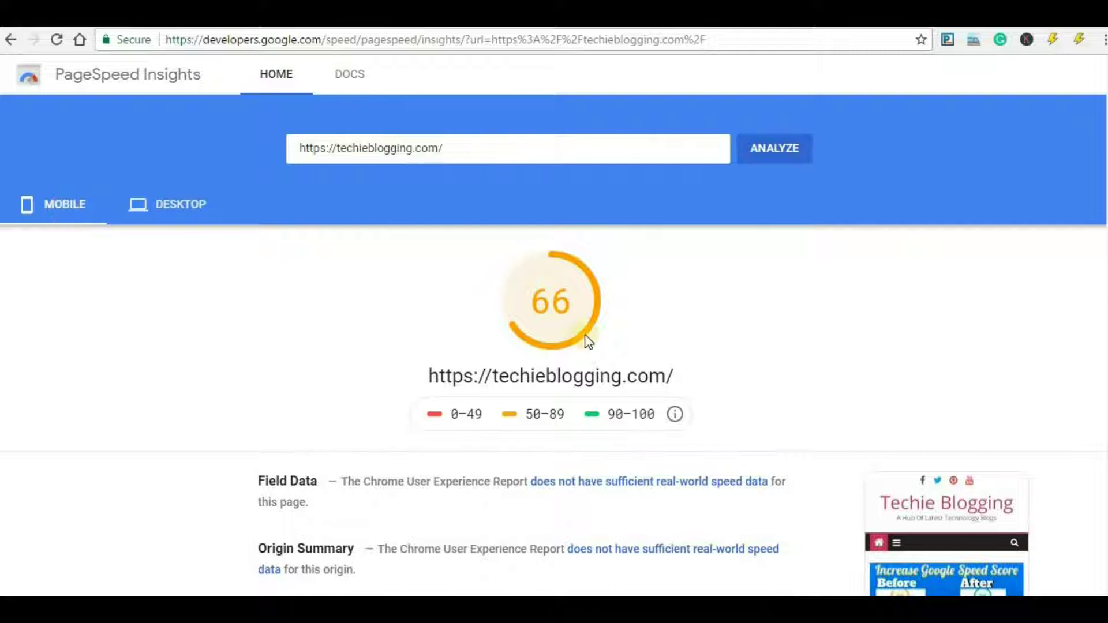
# View the site's PageSpeed Insights desktop score of 87
pyautogui.click(165, 203)
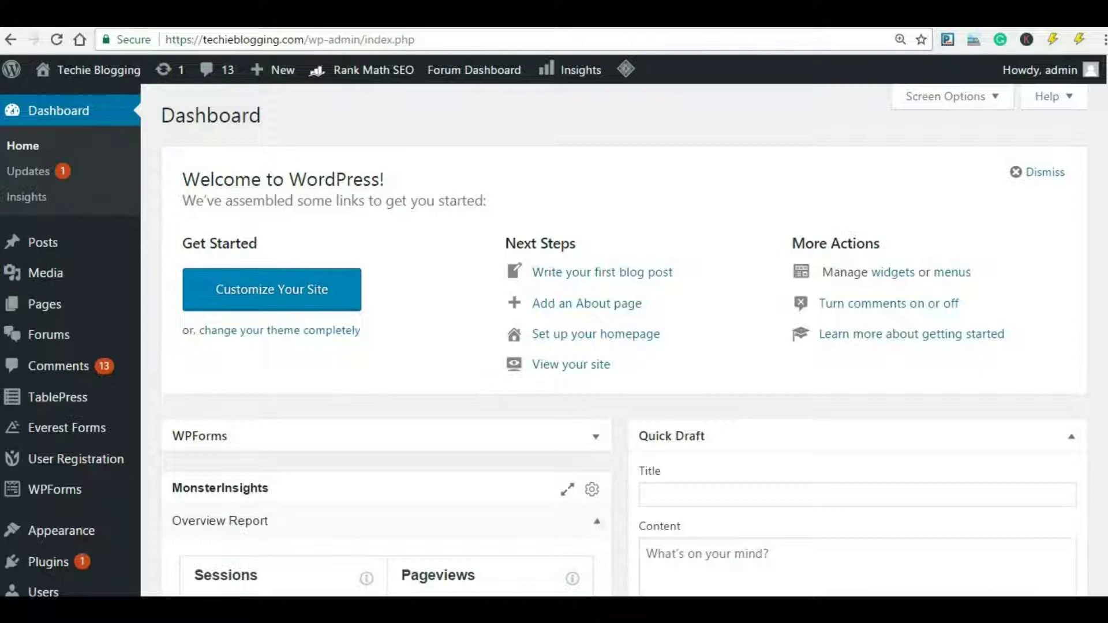
# Bring up the LiteSpeed Cache submenu from the WordPress admin sidebar
pyautogui.scroll(-7, 325, 528)
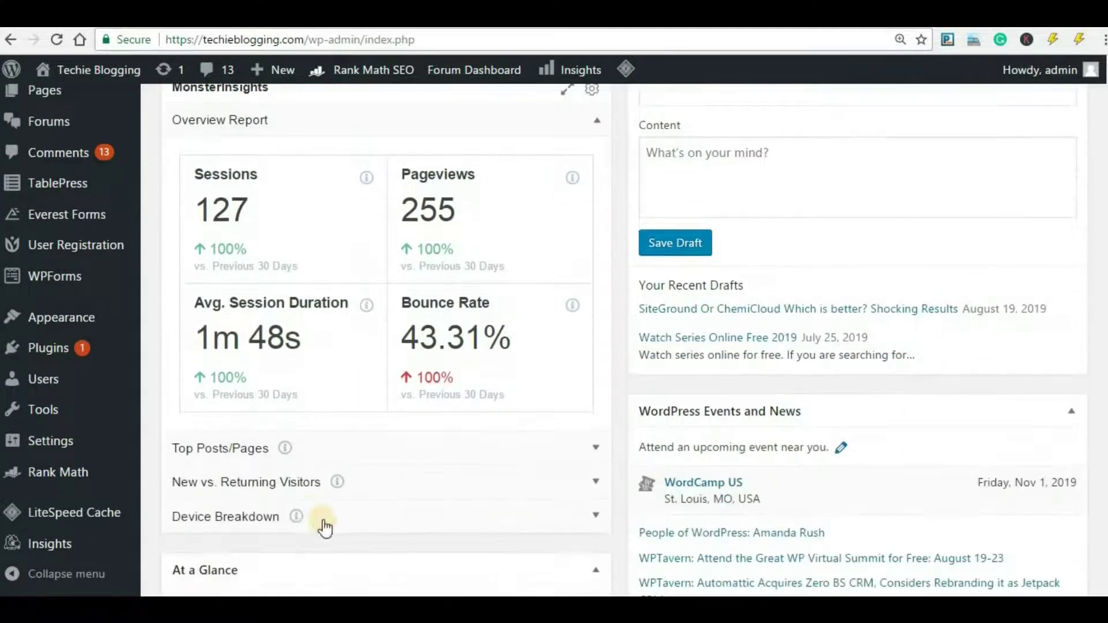
pyautogui.moveTo(75, 519)
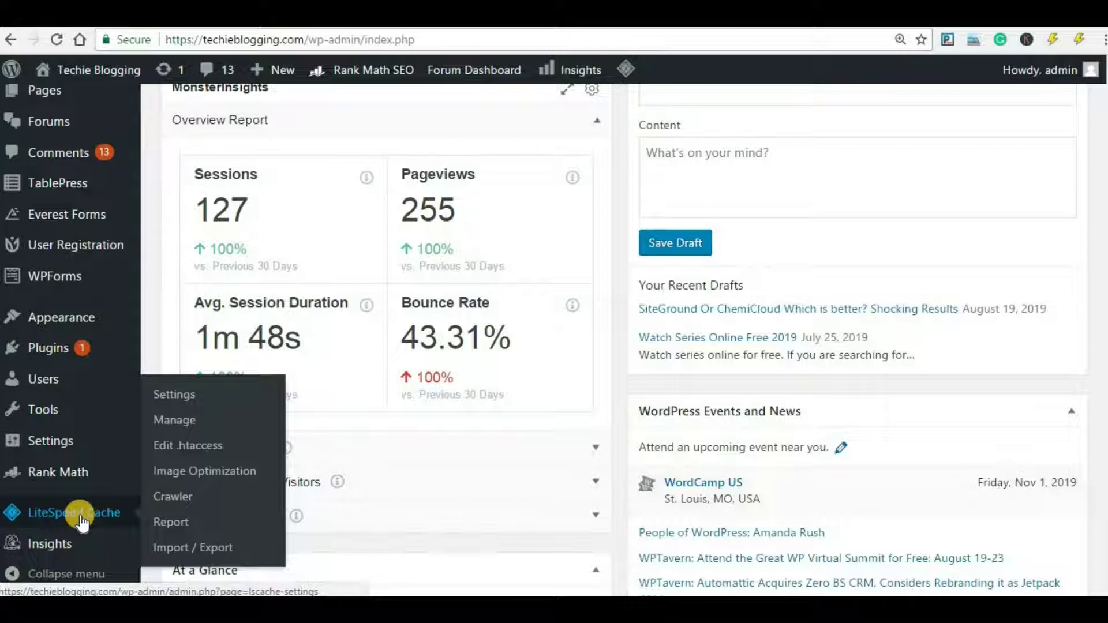
# Open LiteSpeed Cache General settings, keep caching enabled and check the 604800-second public TTL
pyautogui.click(170, 397)
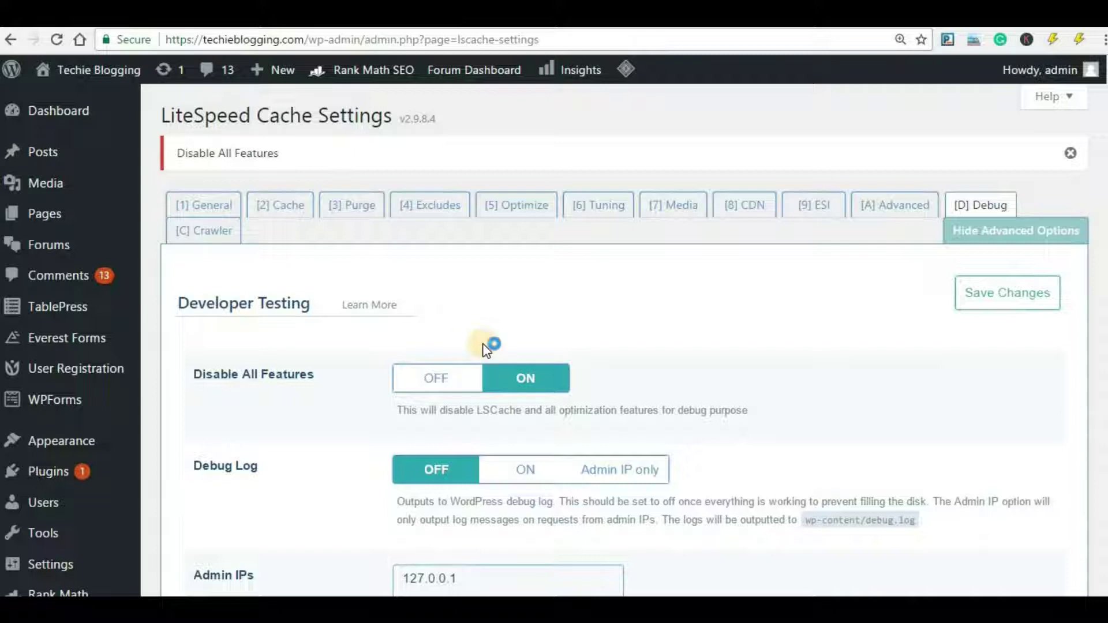
pyautogui.click(190, 207)
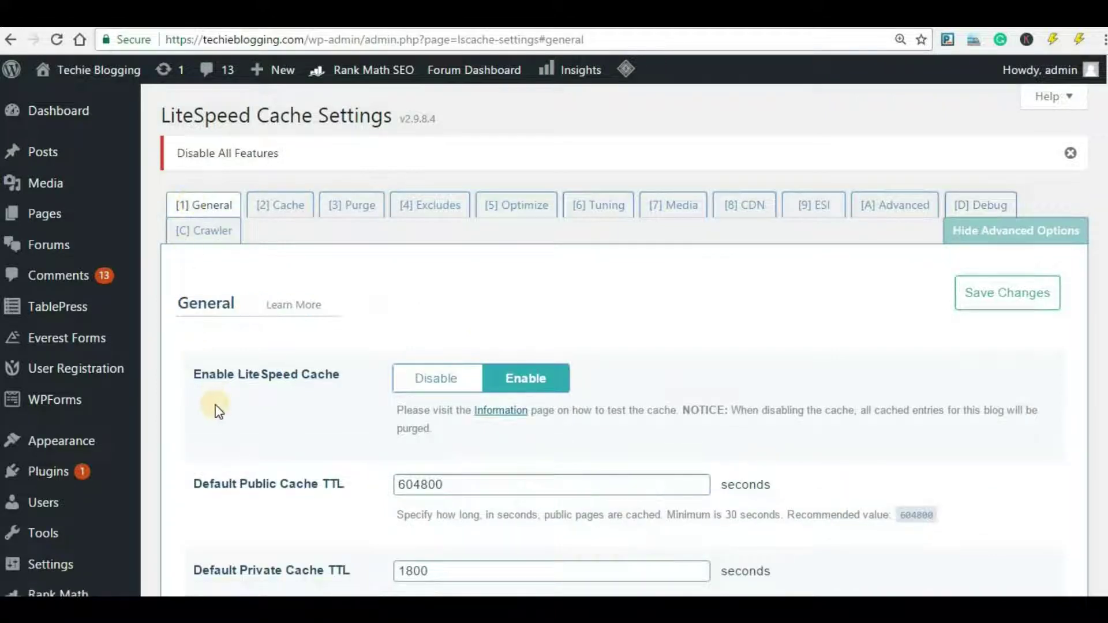
pyautogui.click(502, 382)
pyautogui.scroll(-8, 554, 340)
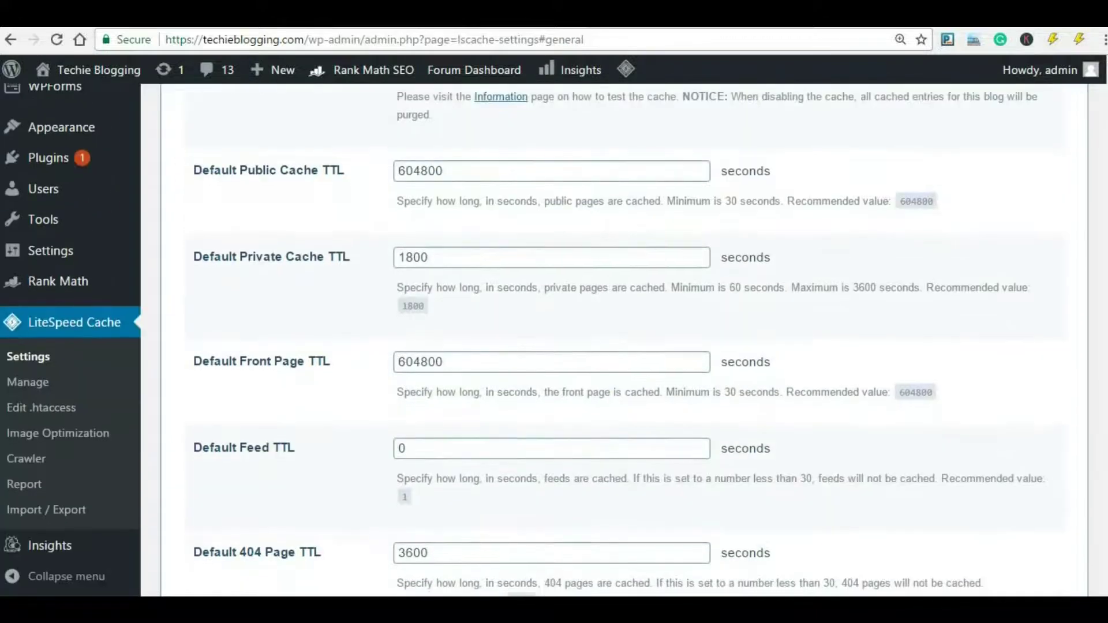
pyautogui.scroll(-3, 621, 341)
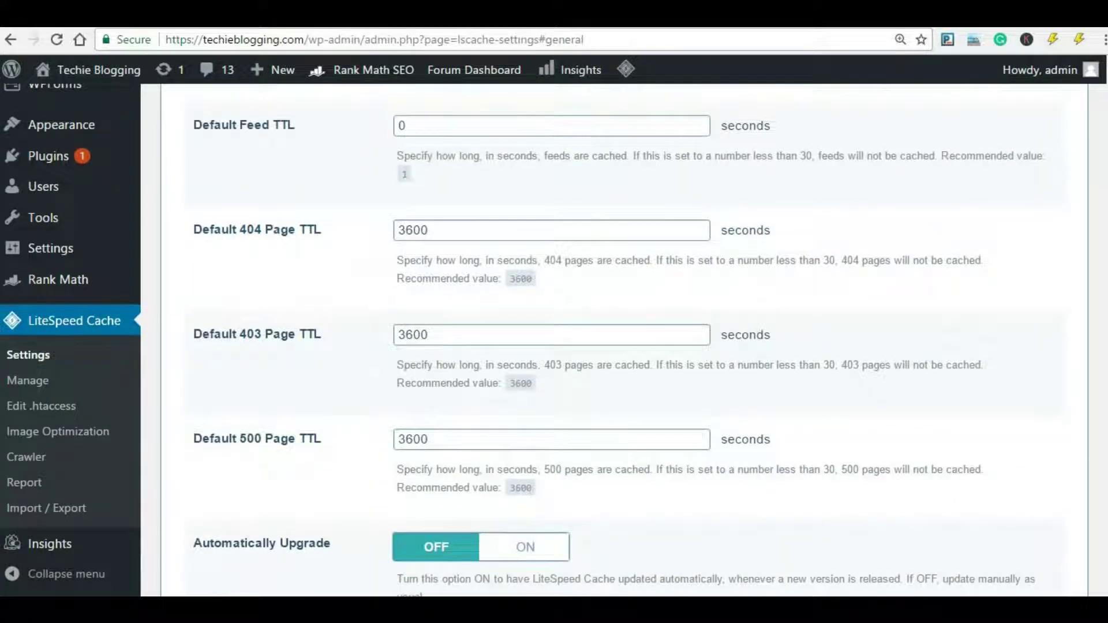
pyautogui.scroll(-2, 622, 345)
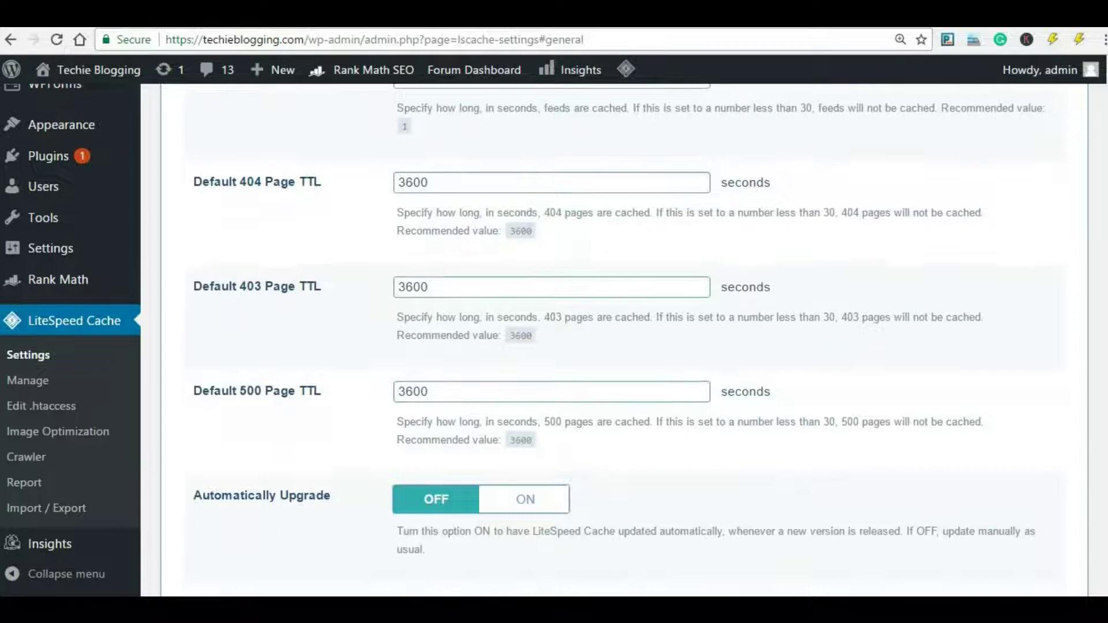
pyautogui.scroll(7, 622, 345)
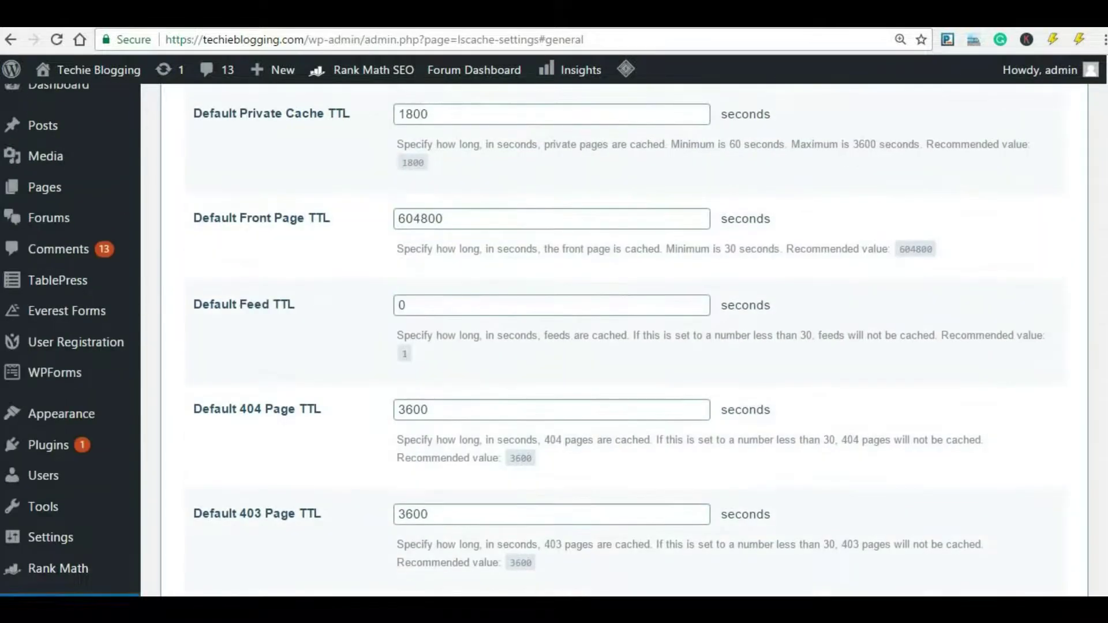
pyautogui.scroll(7, 622, 345)
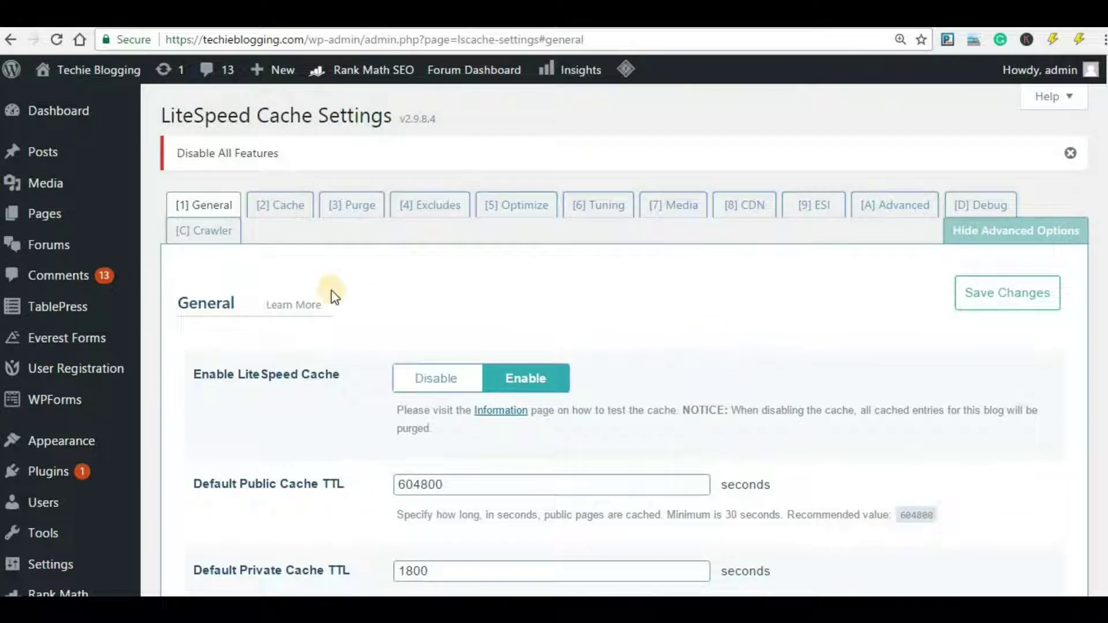
# Save the Cache tab with caching for logged-in users, commenters and REST API enabled
pyautogui.click(280, 211)
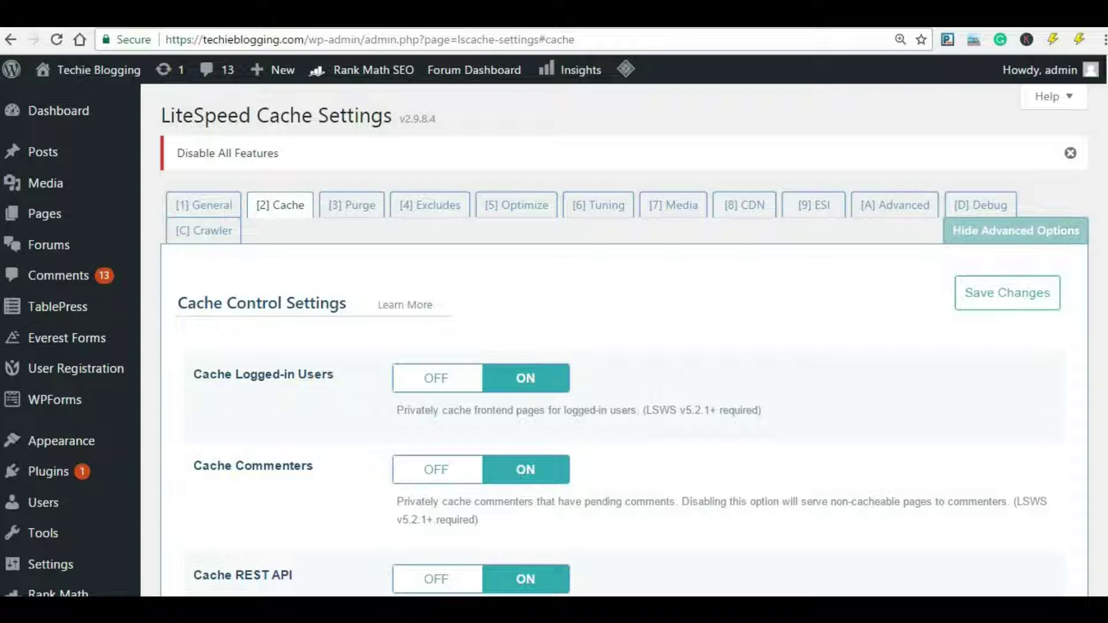
pyautogui.scroll(-5, 143, 334)
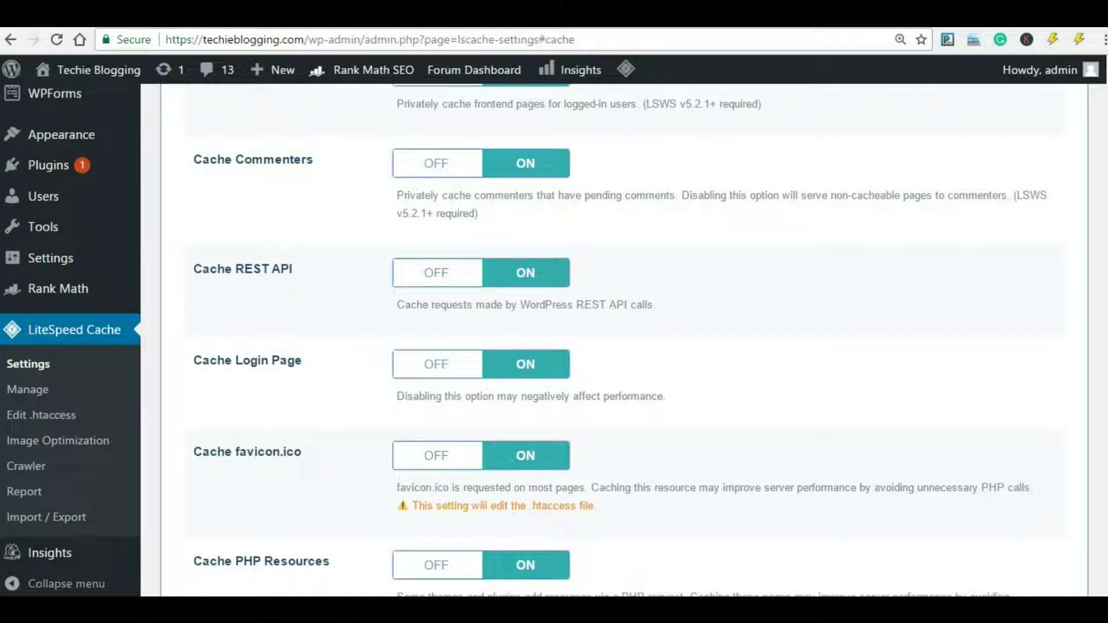
pyautogui.scroll(-5, 619, 345)
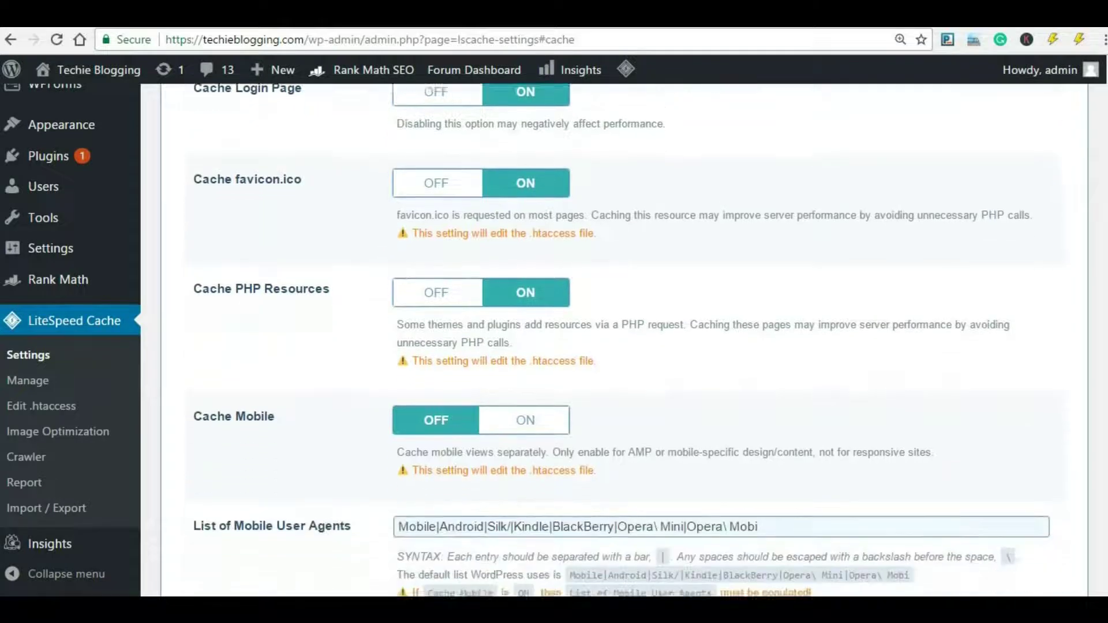
pyautogui.scroll(-9, 620, 345)
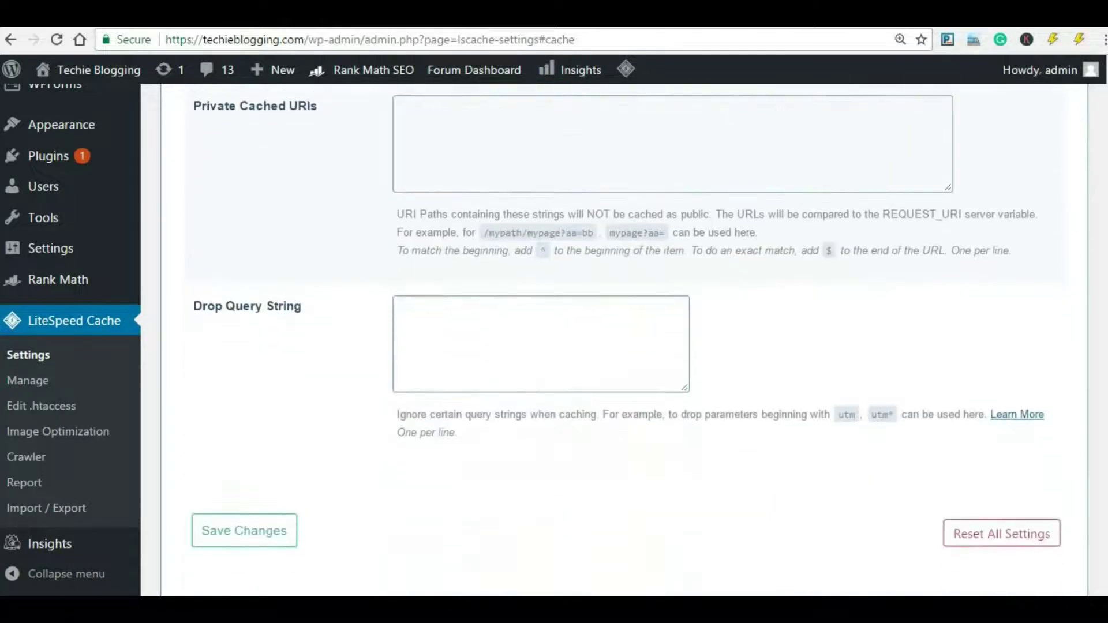
pyautogui.scroll(9, 620, 345)
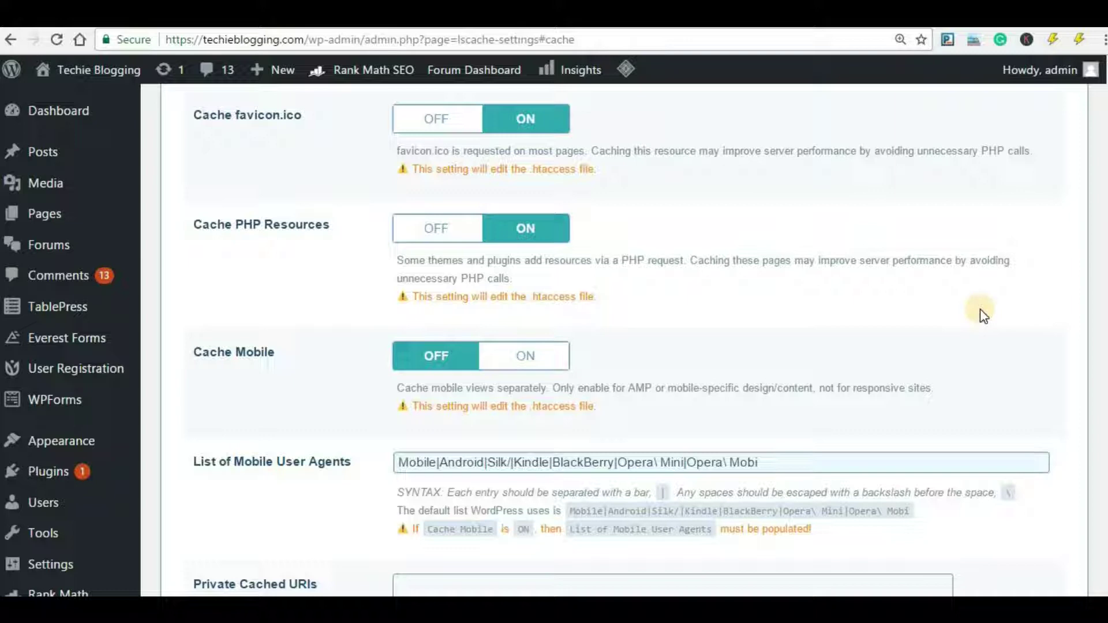
pyautogui.scroll(2, 980, 309)
pyautogui.scroll(-10, 476, 500)
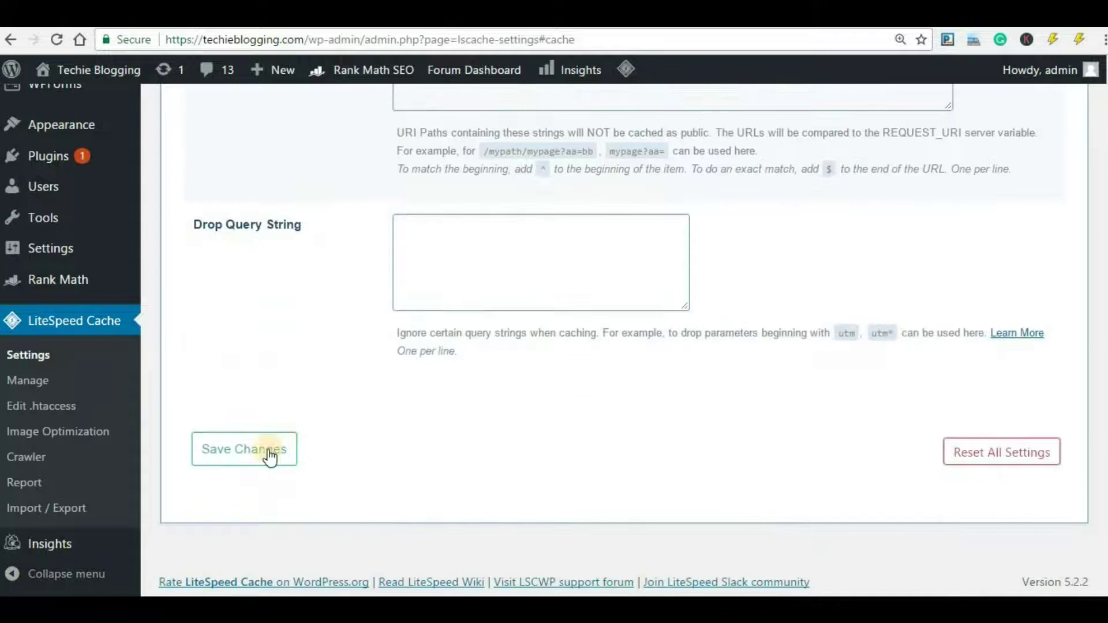
pyautogui.click(267, 454)
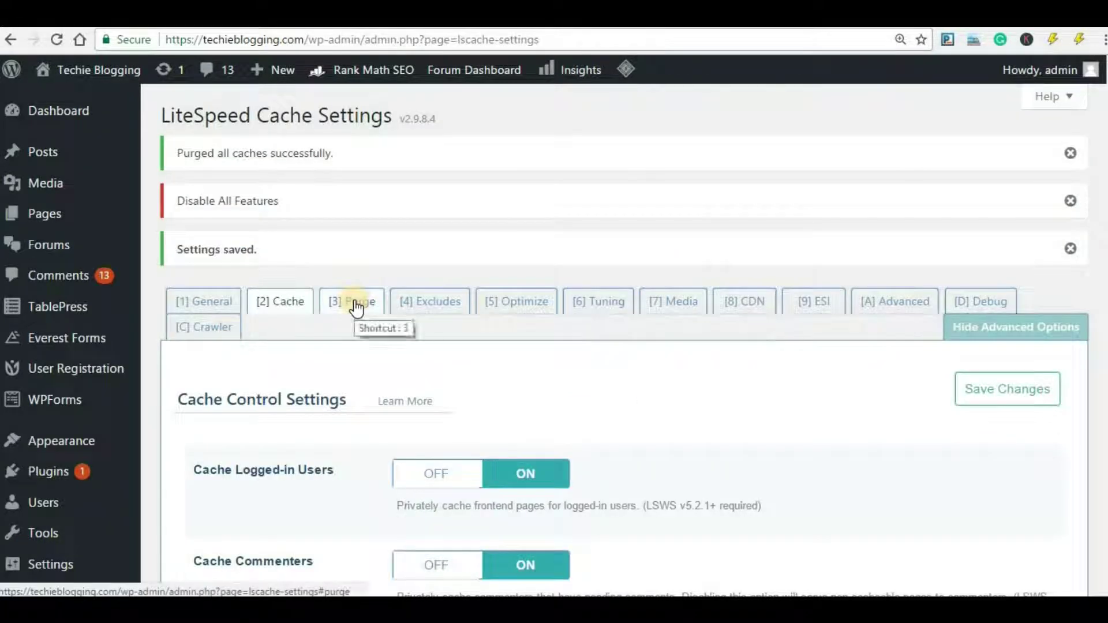
pyautogui.click(356, 307)
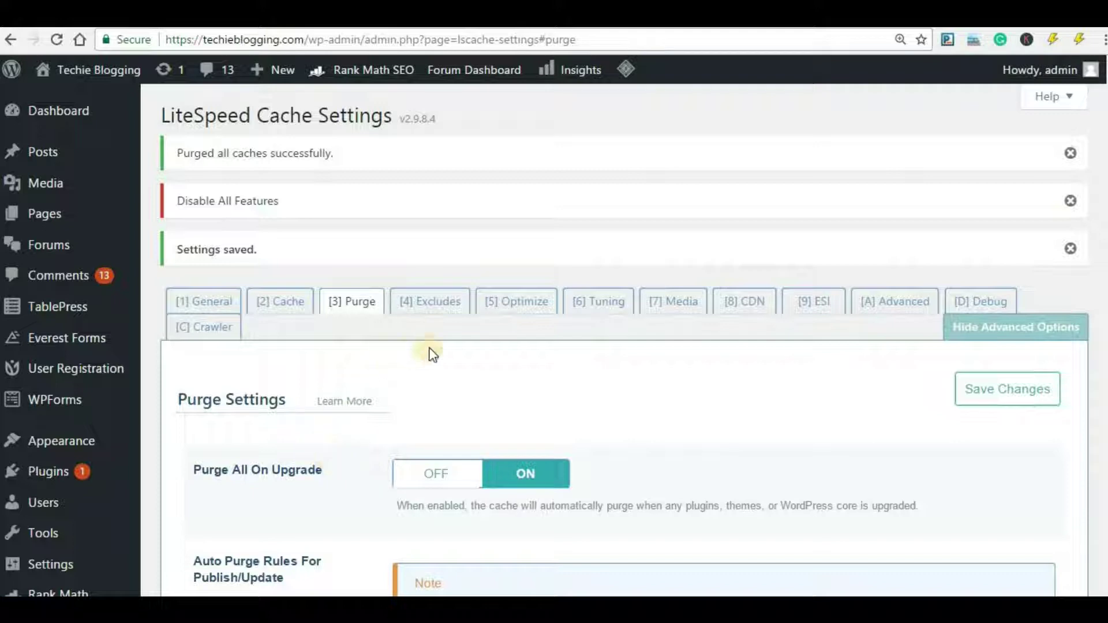
pyautogui.click(437, 306)
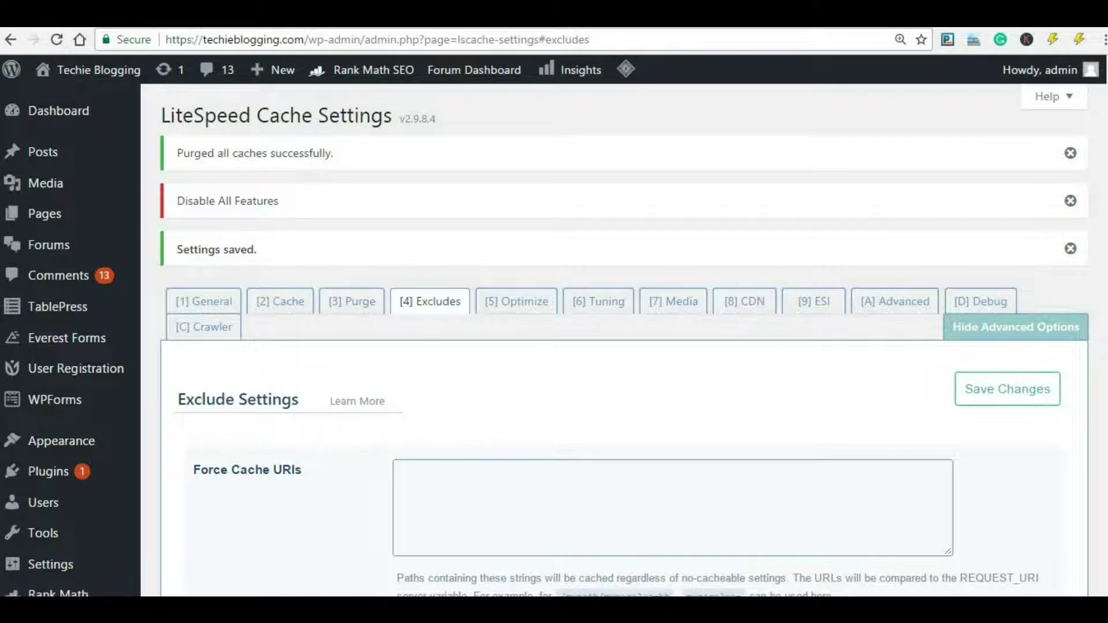
pyautogui.scroll(-10, 554, 341)
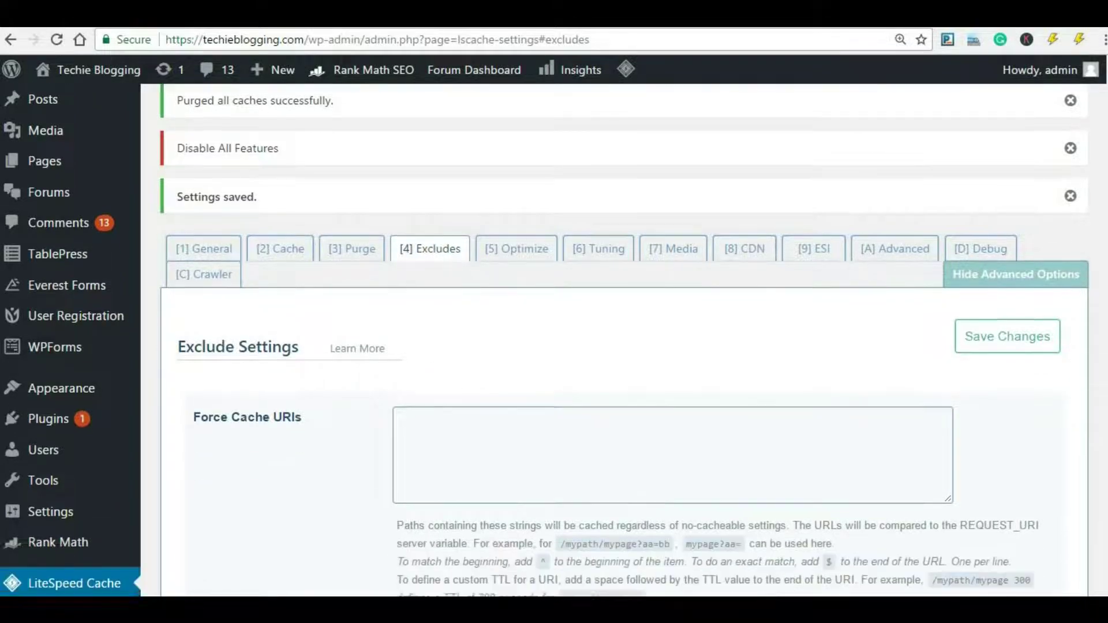
pyautogui.scroll(-12, 554, 340)
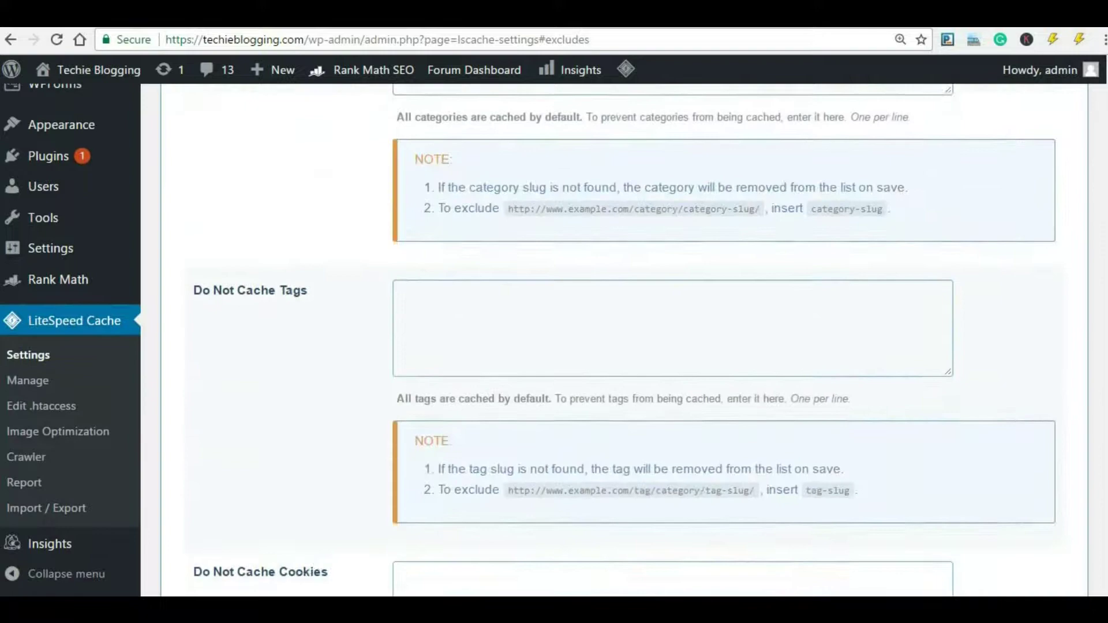
pyautogui.scroll(-5, 554, 340)
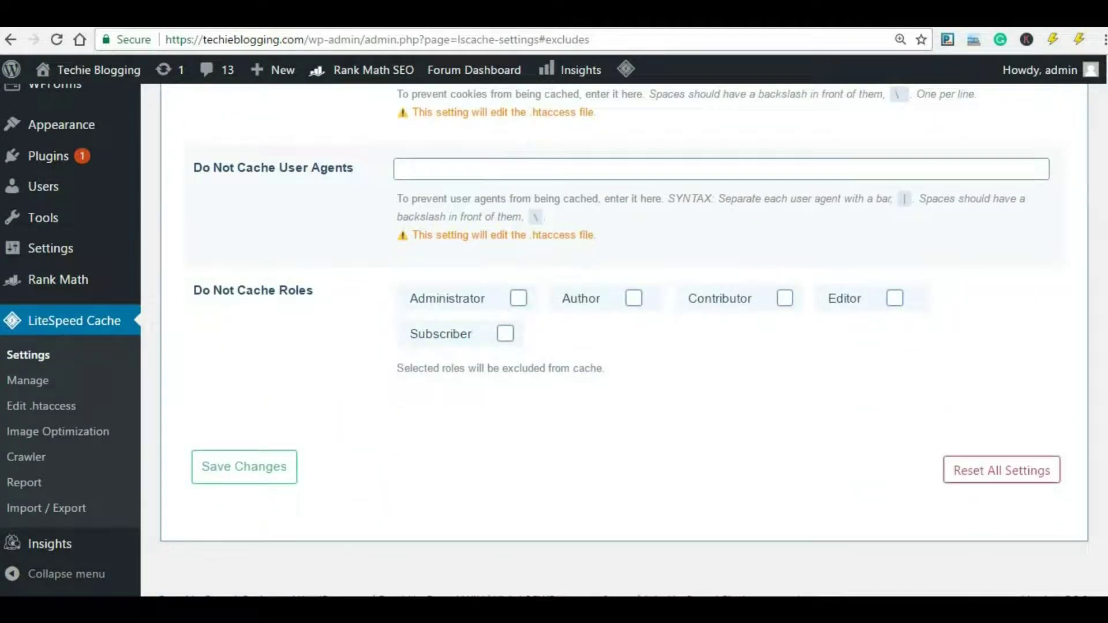
pyautogui.scroll(20, 553, 341)
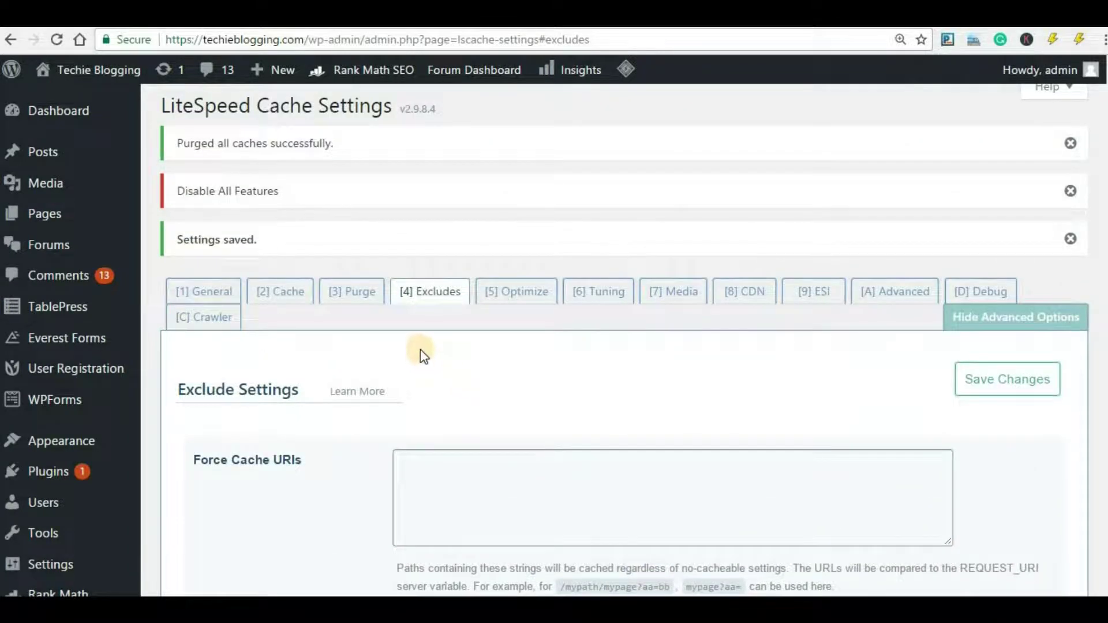
# Review the Optimize toggles: CSS/JS minify and combine, HTTP/2 push, deferred JS, DNS Prefetch, Remove Comments
pyautogui.click(516, 290)
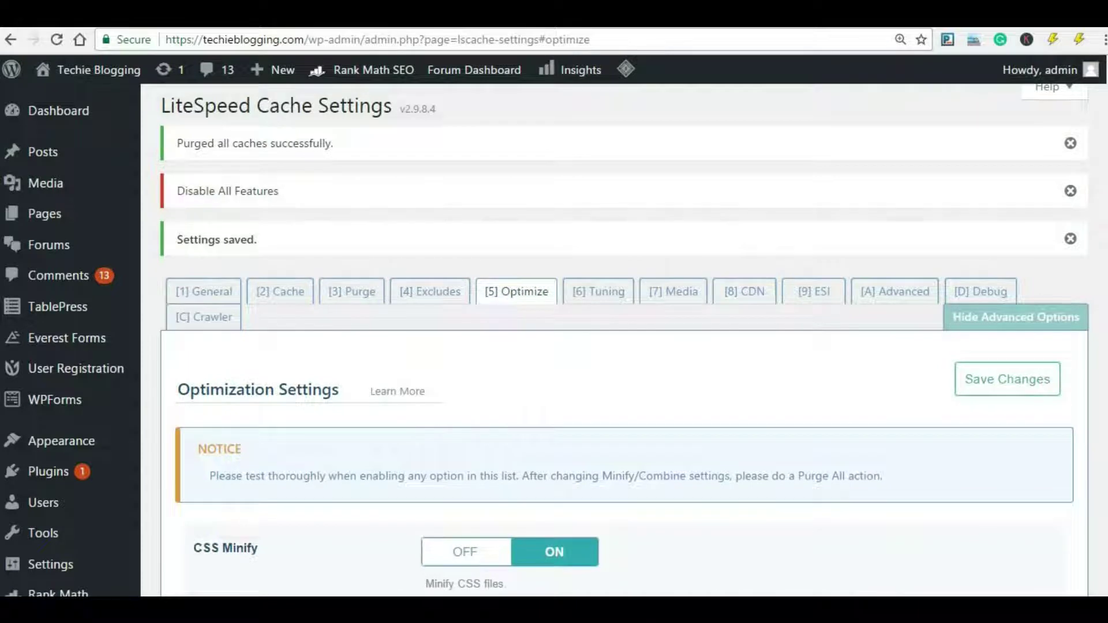
pyautogui.scroll(-5, 554, 337)
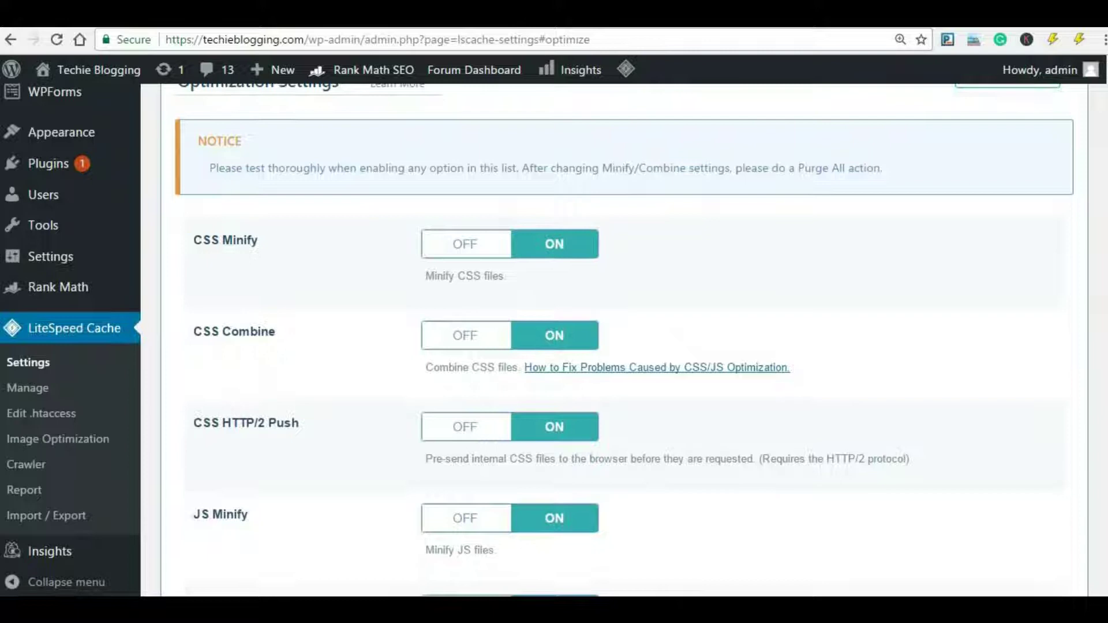
pyautogui.scroll(-1, 141, 300)
pyautogui.scroll(2, 141, 300)
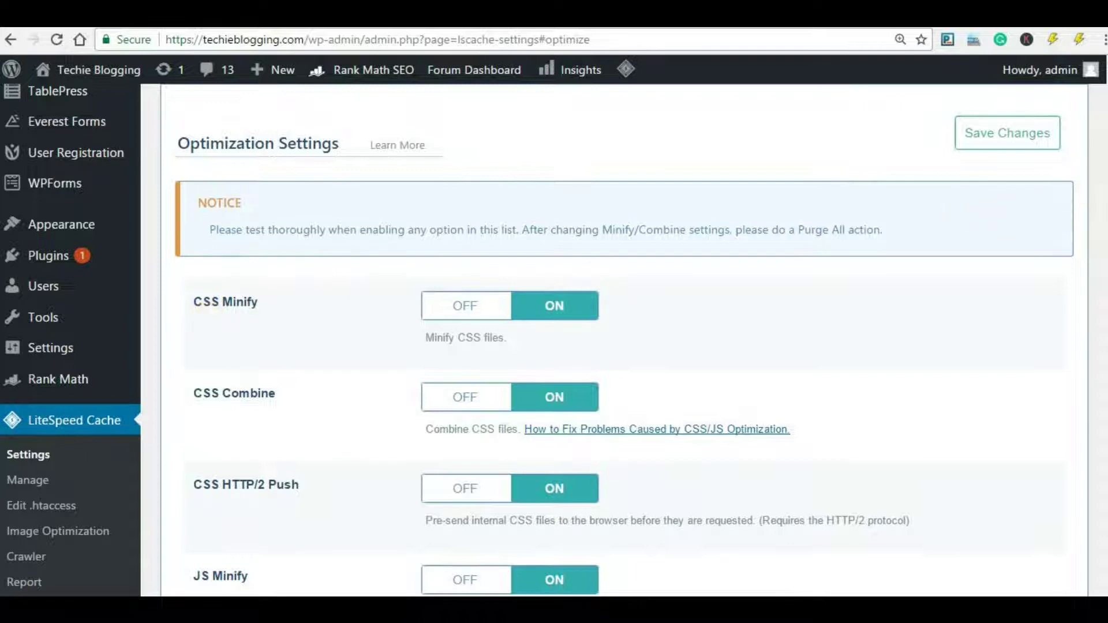
pyautogui.scroll(-5, 585, 327)
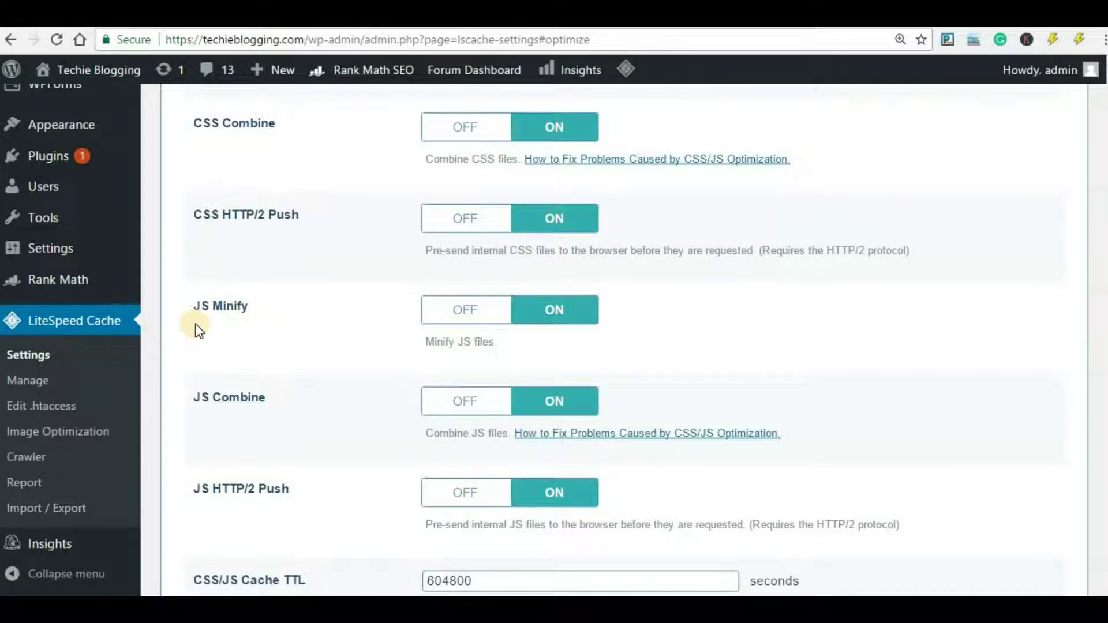
pyautogui.scroll(-4, 248, 323)
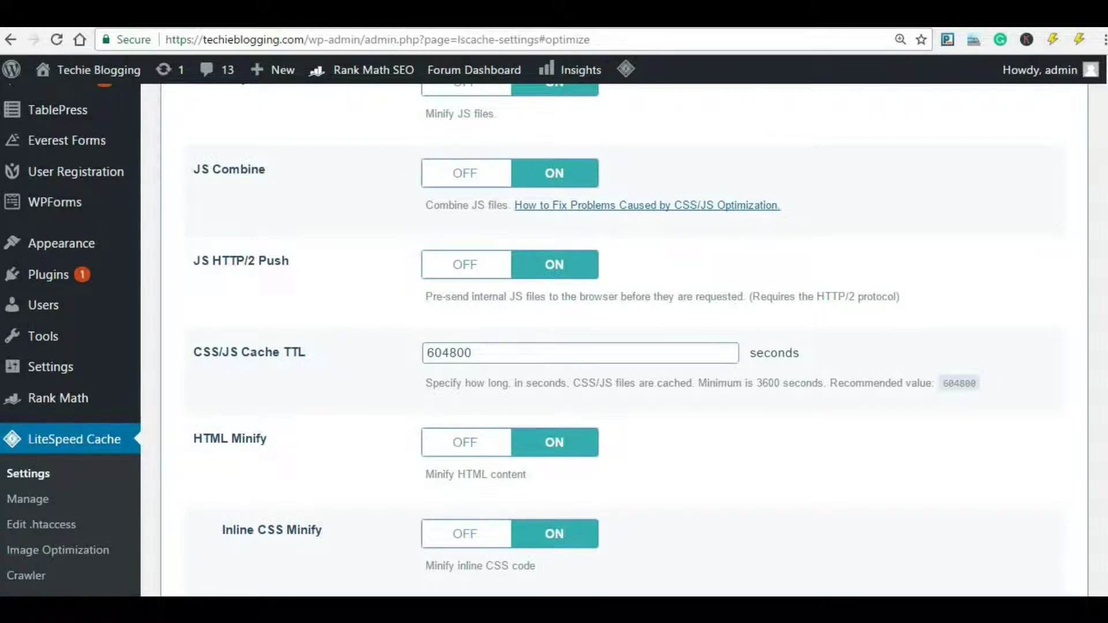
pyautogui.scroll(-3, 519, 346)
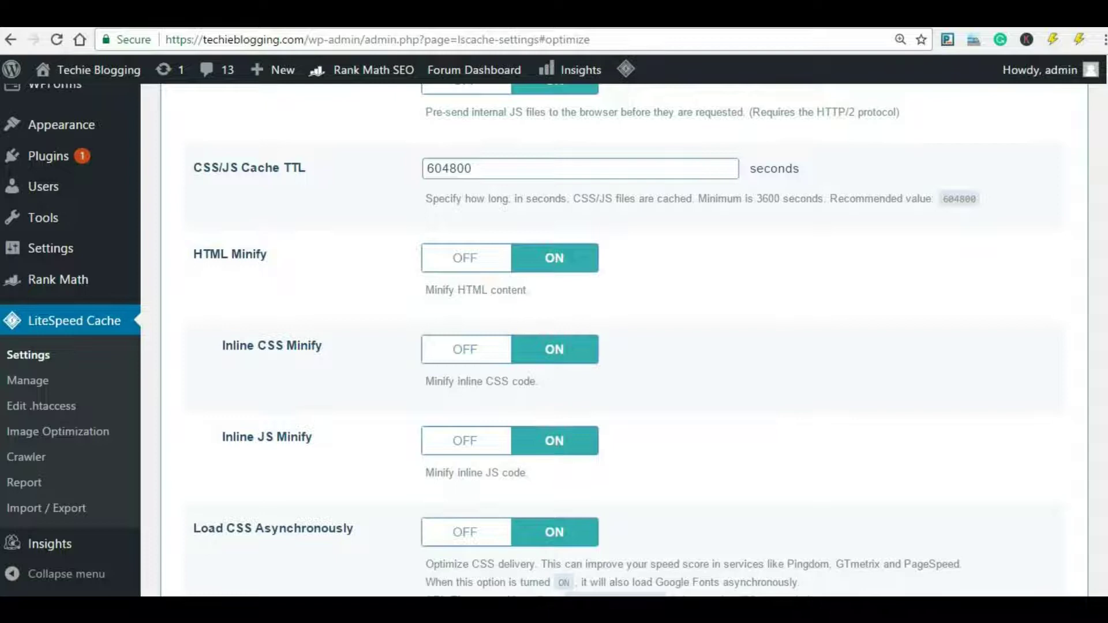
pyautogui.scroll(-6, 334, 227)
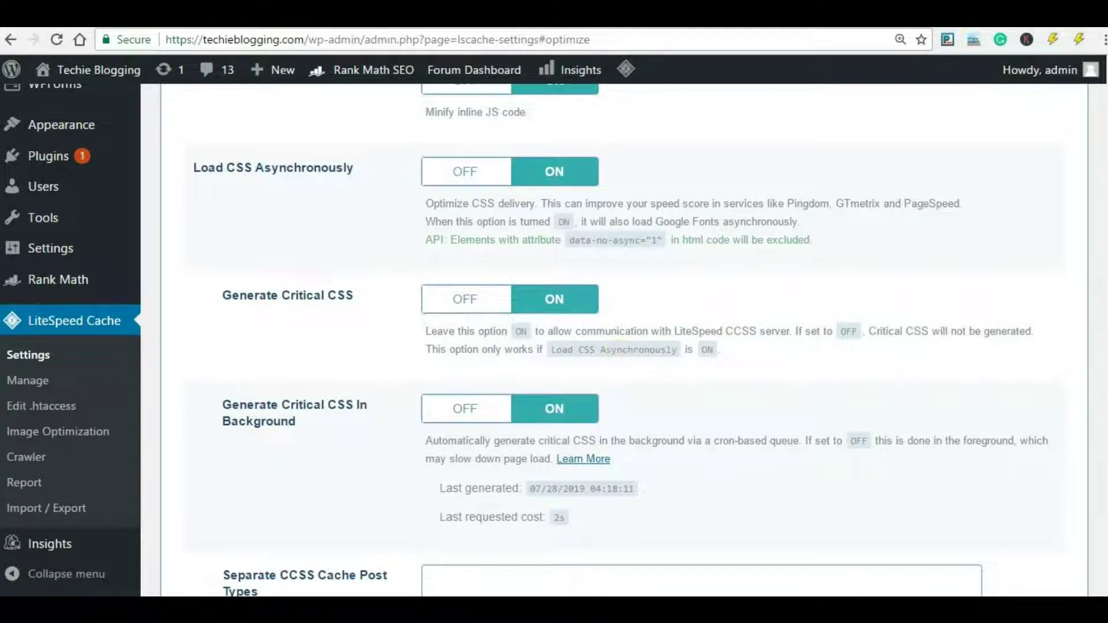
pyautogui.scroll(-12, 391, 250)
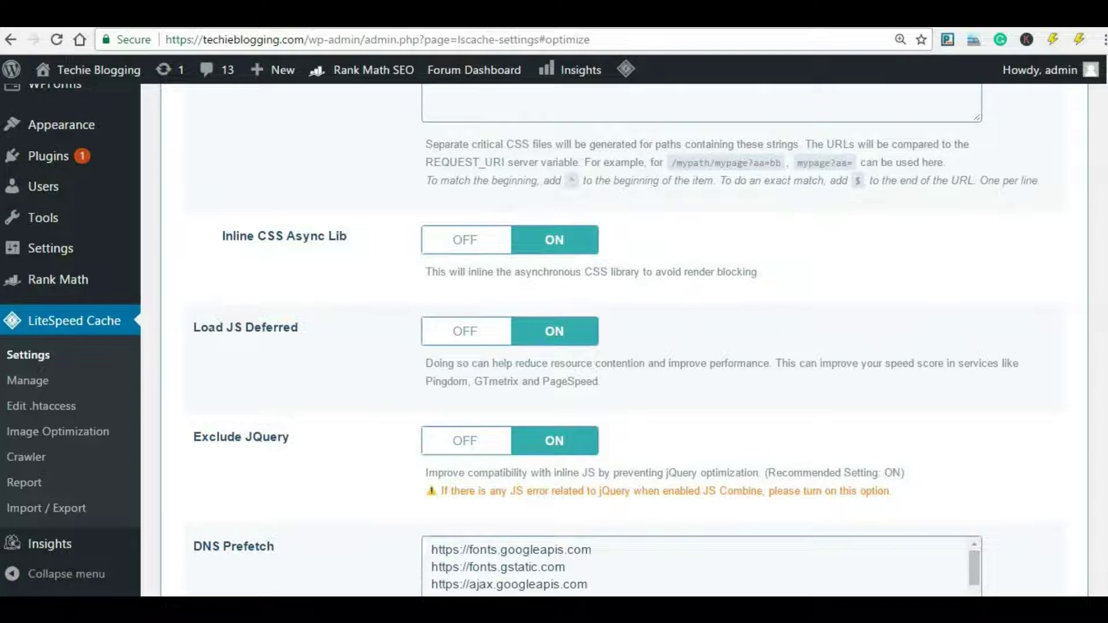
pyautogui.scroll(-6, 254, 213)
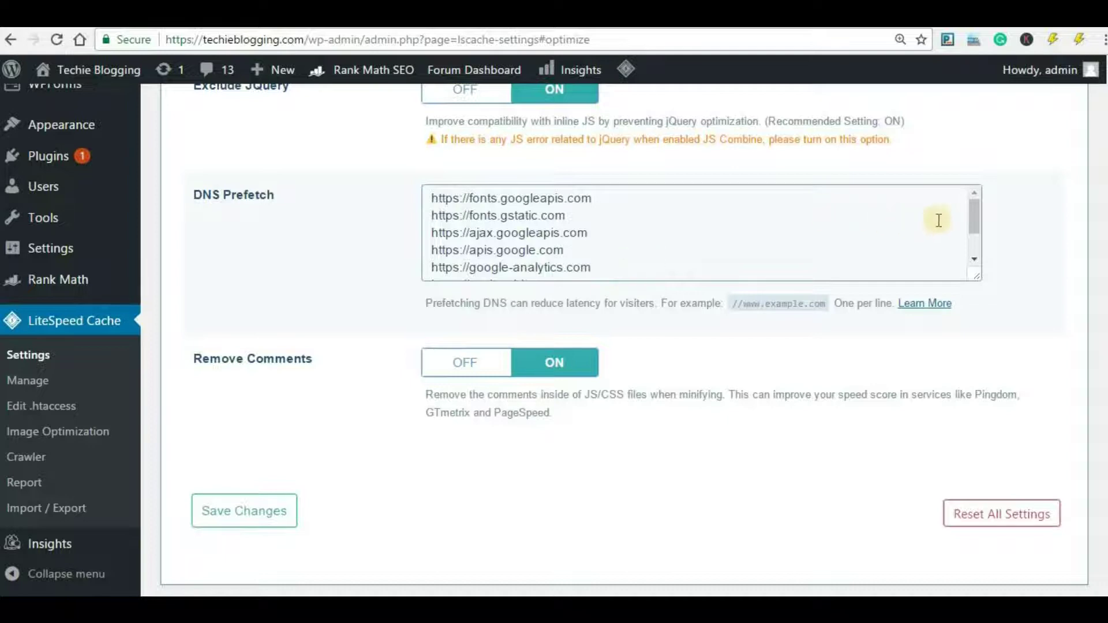
# Check that DNS Prefetch lists fonts.gstatic.com, ajax.googleapis.com and apis.google.com, with Remove Comments ON
pyautogui.moveTo(970, 217)
pyautogui.mouseDown()
pyautogui.moveTo(973, 261)
pyautogui.moveTo(975, 210)
pyautogui.mouseUp()
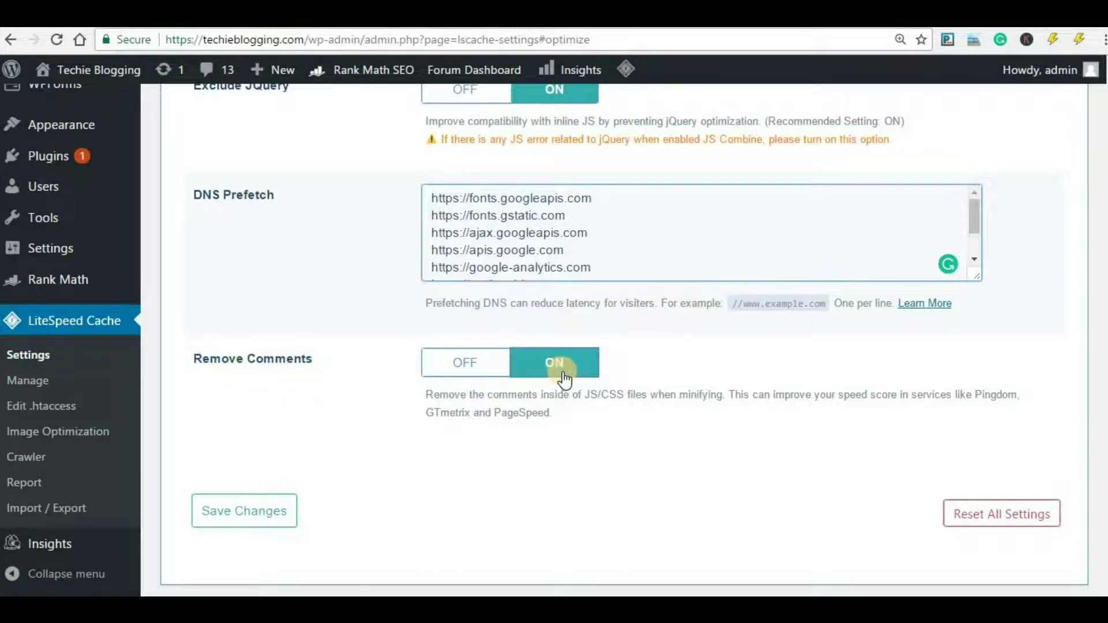
# Save the Optimize tab settings and start reviewing the Tuning options
pyautogui.click(269, 510)
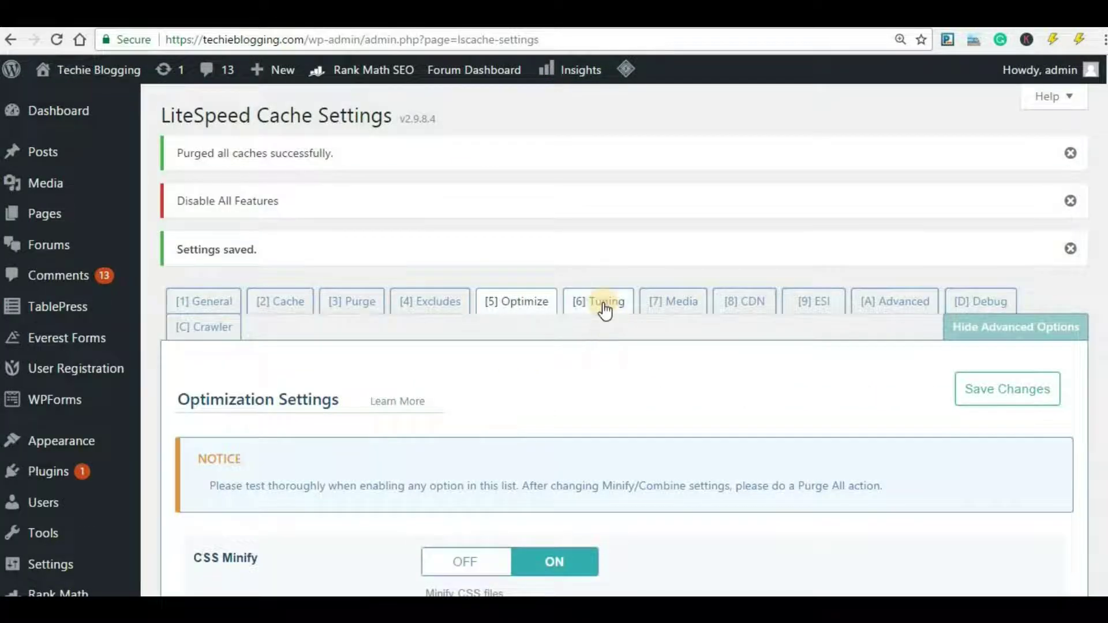
pyautogui.click(603, 310)
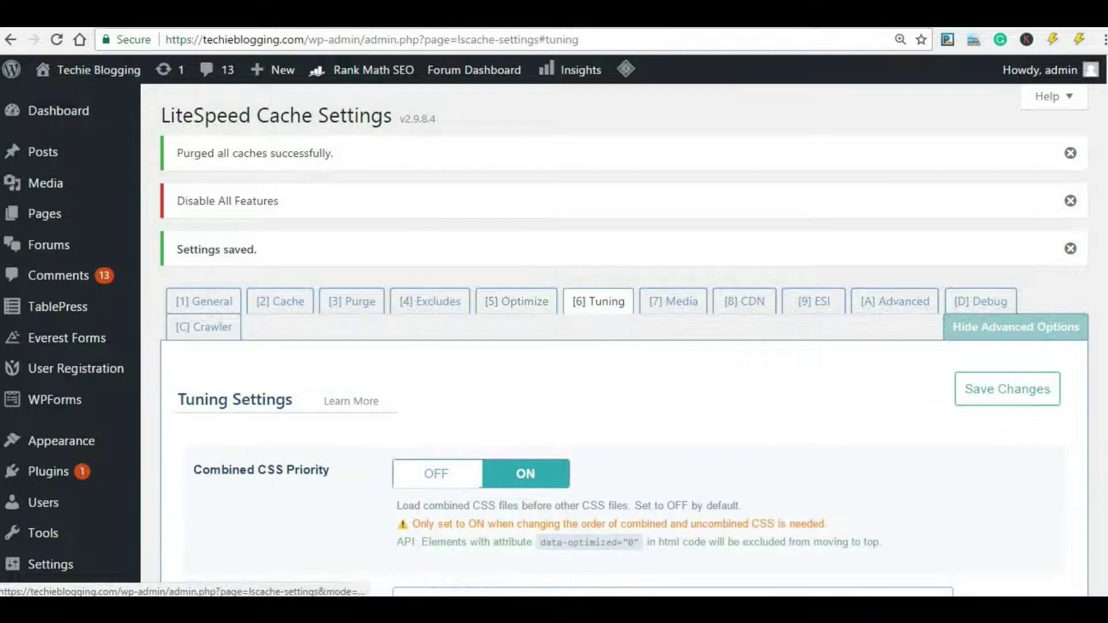
pyautogui.scroll(-4, 505, 248)
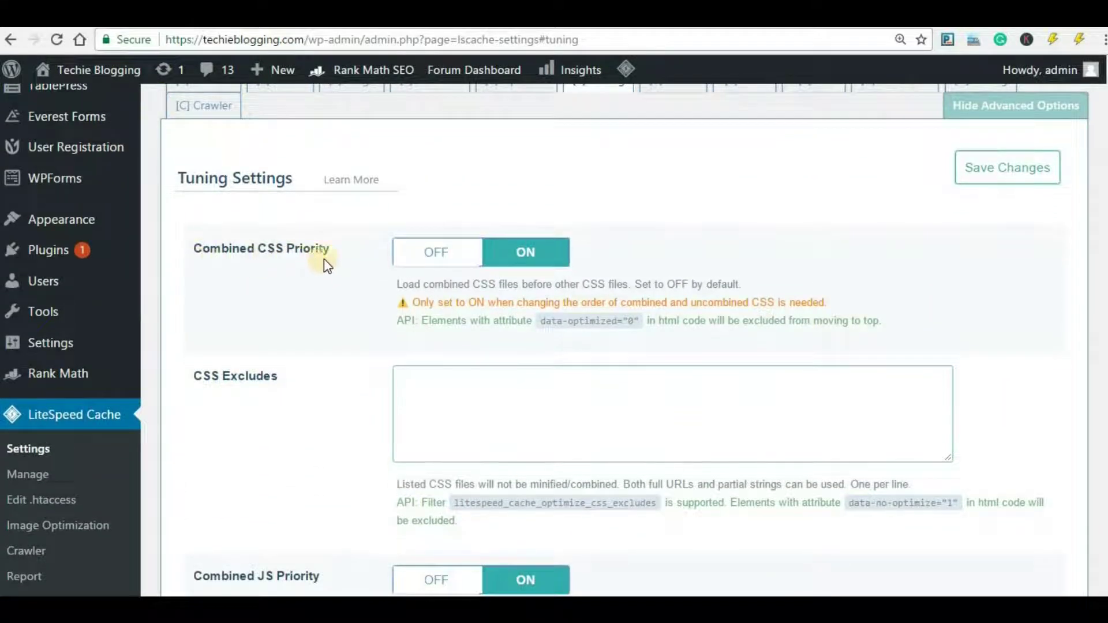
pyautogui.scroll(-9, 619, 369)
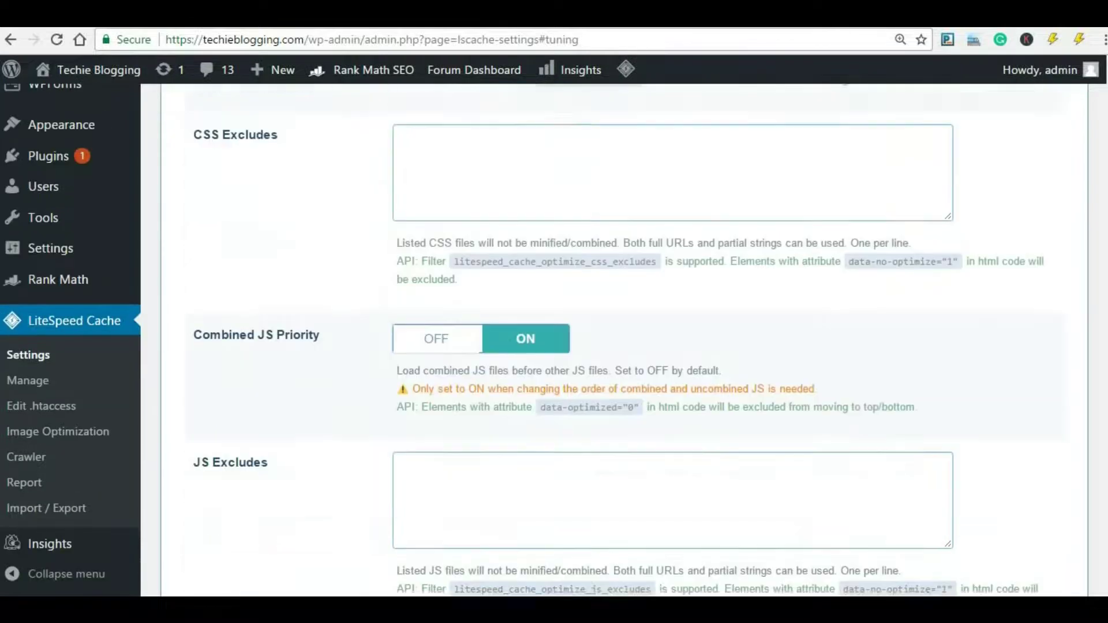
pyautogui.scroll(-3, 618, 369)
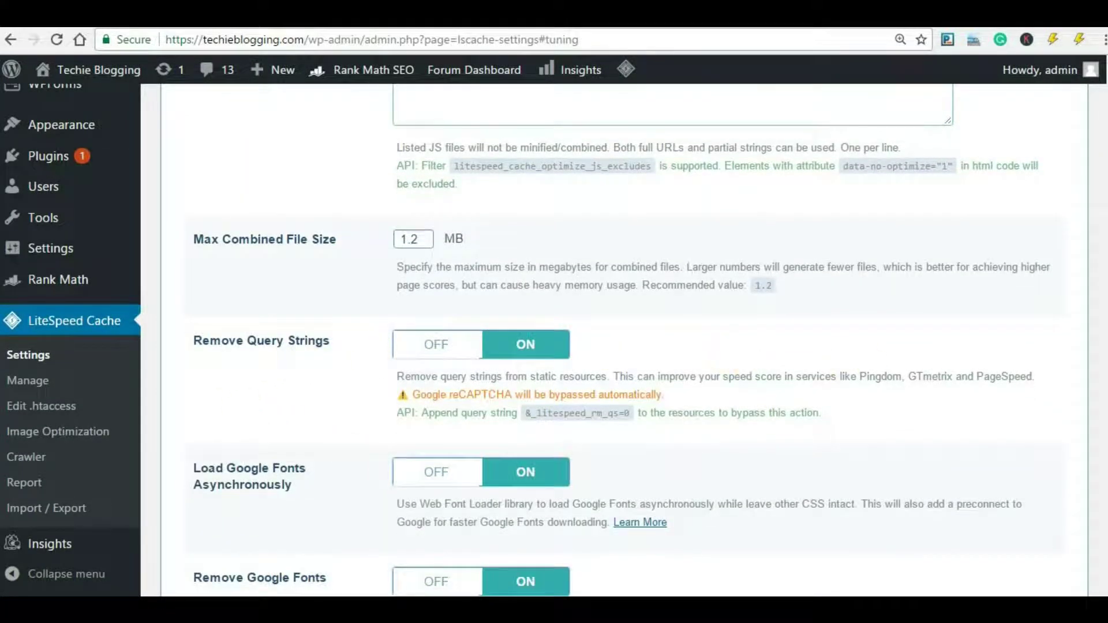
pyautogui.scroll(-5, 202, 211)
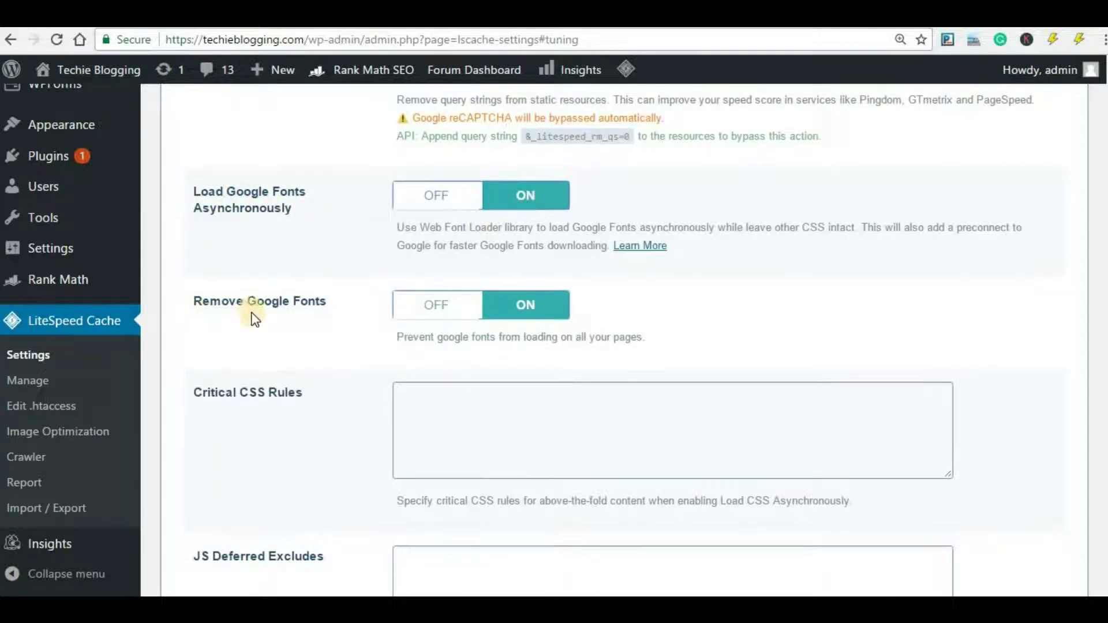
# Save the Tuning settings with query-string removal, Google Fonts and WordPress Emoji options on
pyautogui.scroll(-9, 615, 340)
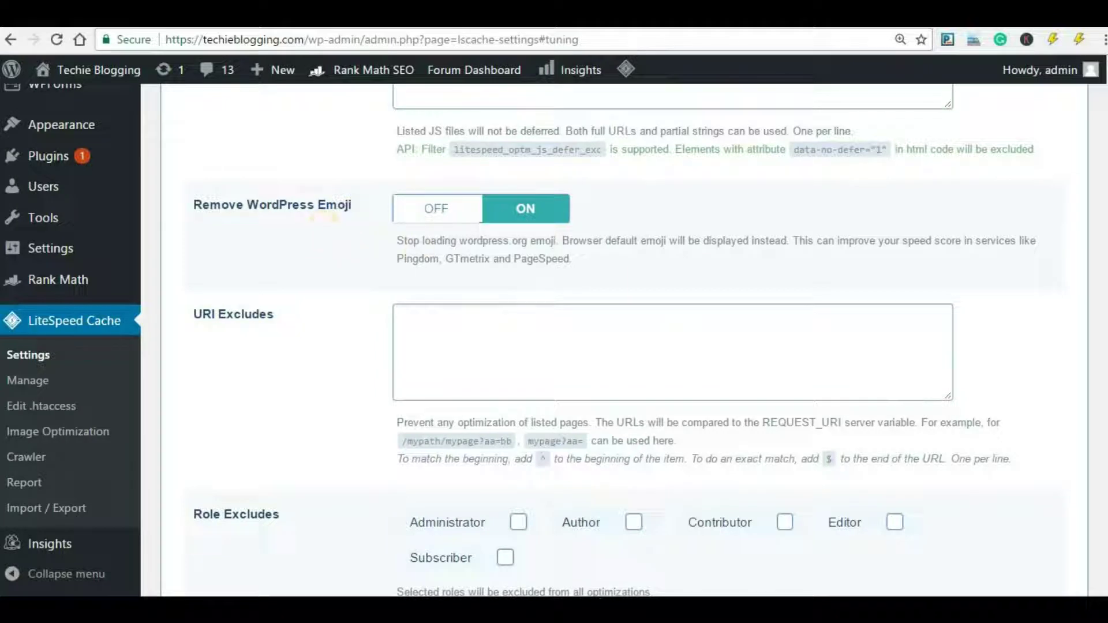
pyautogui.scroll(-2, 628, 341)
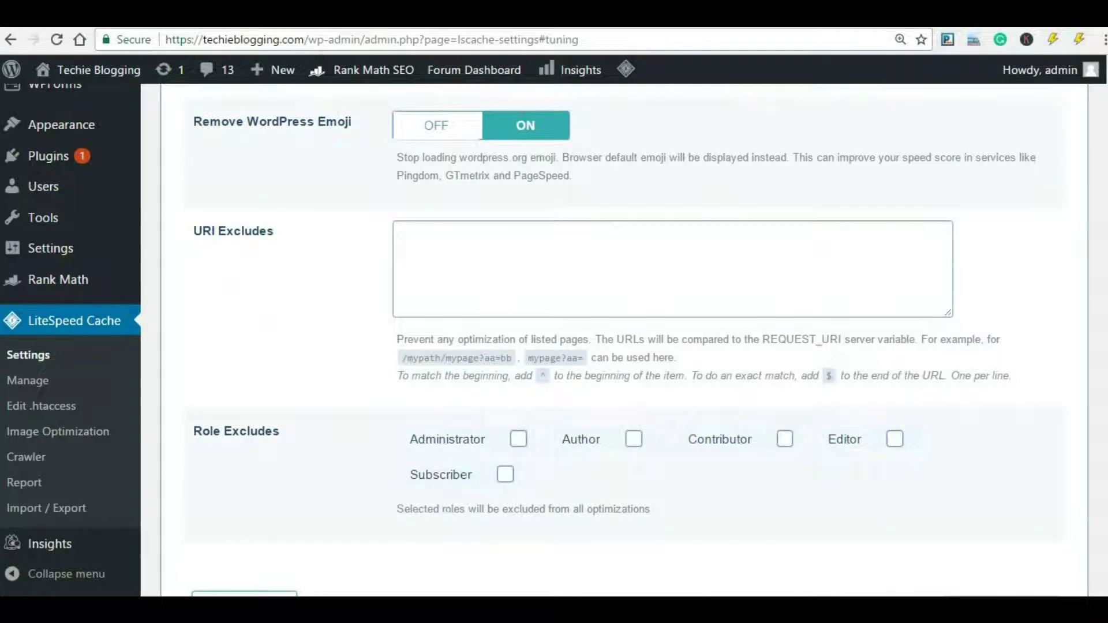
pyautogui.scroll(-3, 623, 340)
pyautogui.scroll(20, 623, 340)
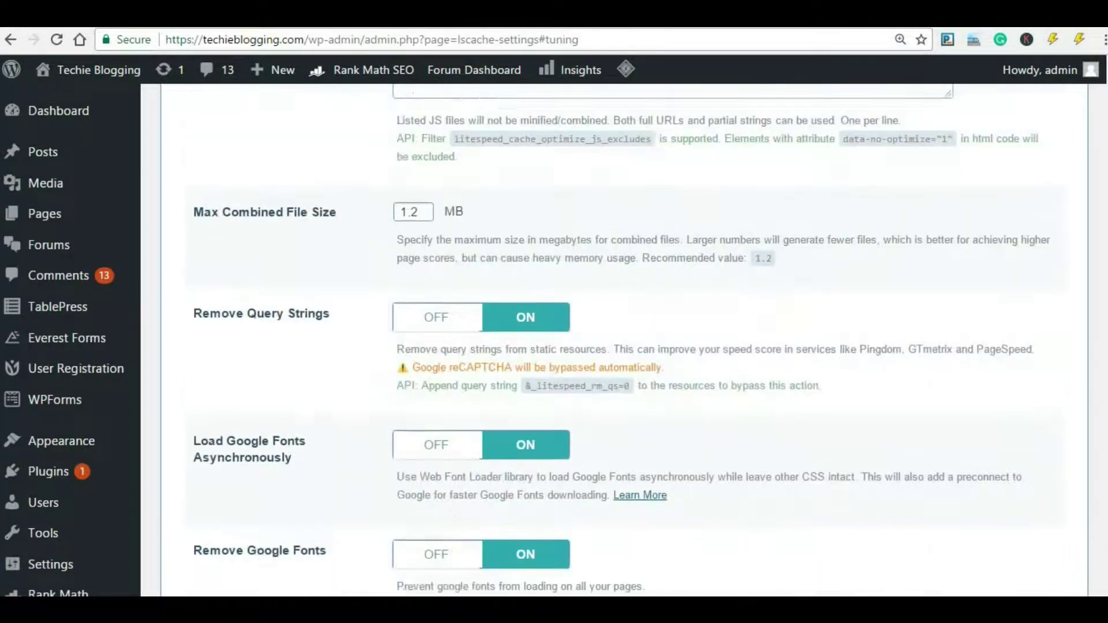
pyautogui.scroll(5, 623, 341)
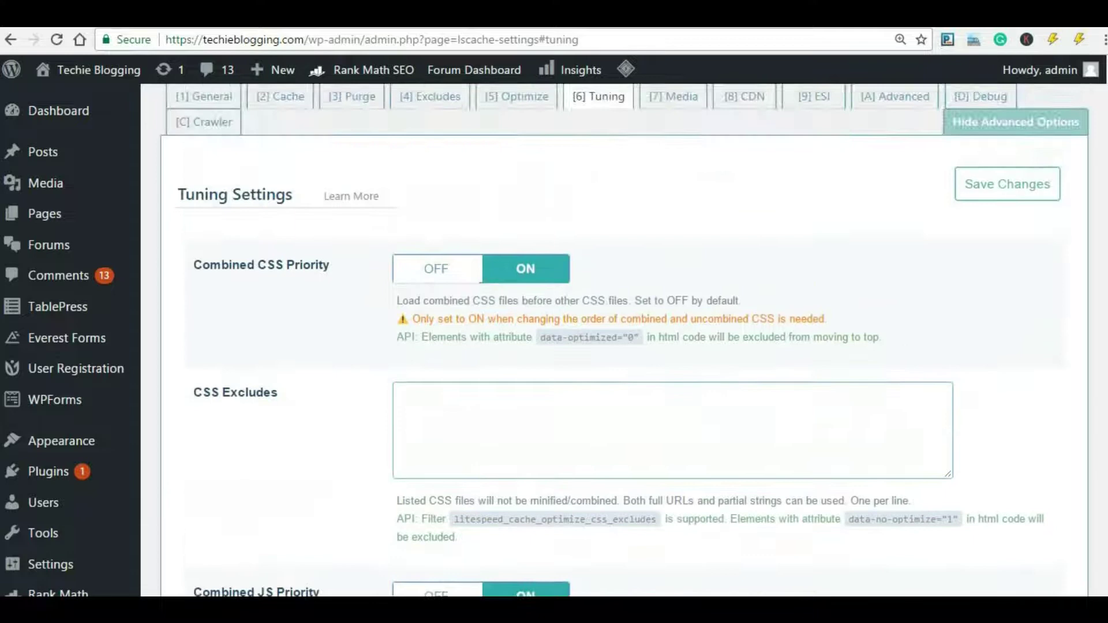
pyautogui.scroll(-2, 942, 188)
pyautogui.scroll(2, 942, 188)
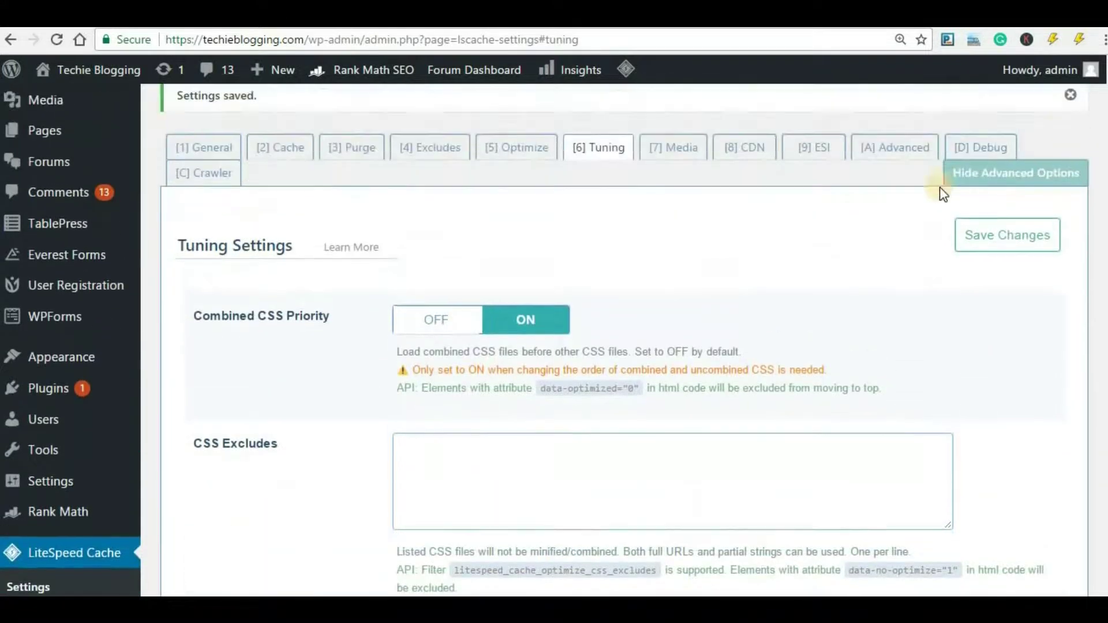
pyautogui.click(984, 242)
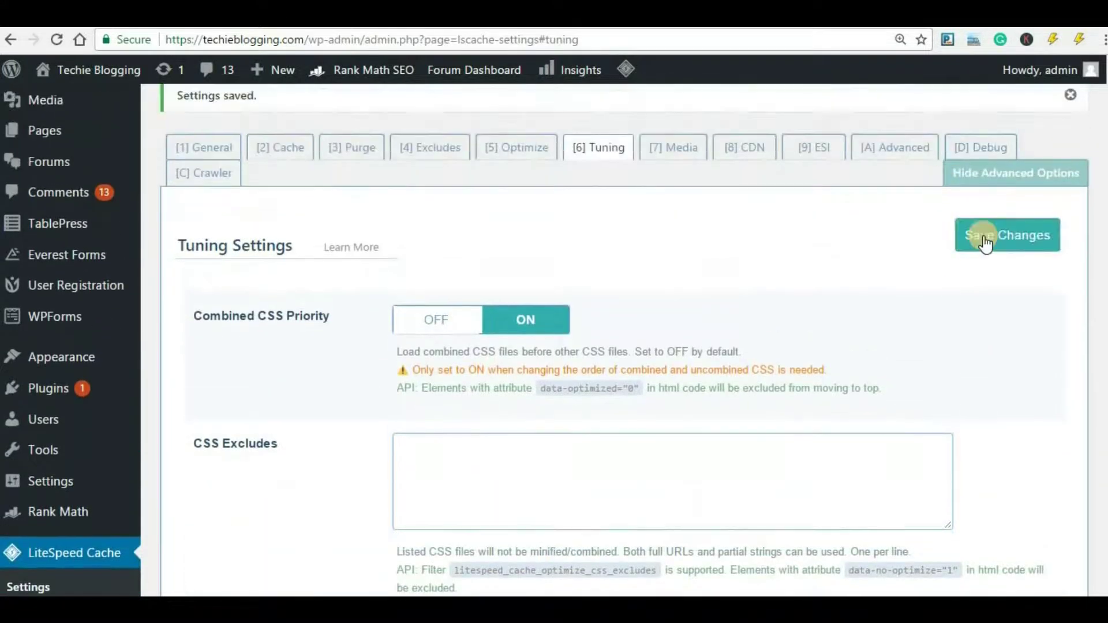
# Bring up the Media tab, showing Lazy Load Images ON and an empty image excludes list
pyautogui.click(674, 147)
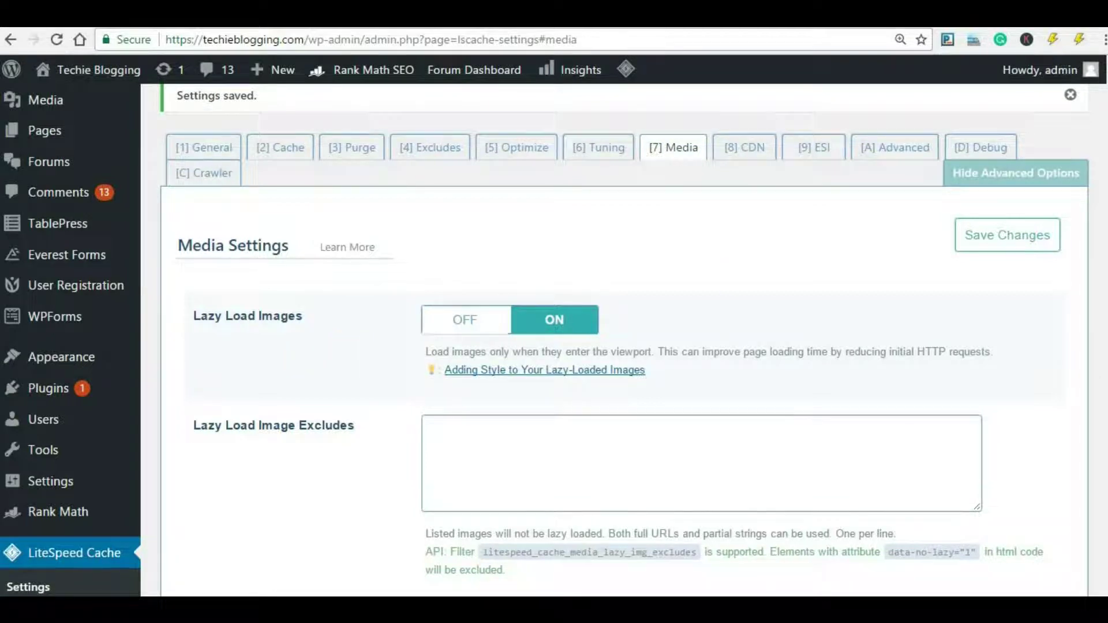
# Review the Media tab's lazy load and WebP options, then move on to the CDN settings
pyautogui.scroll(-10, 554, 340)
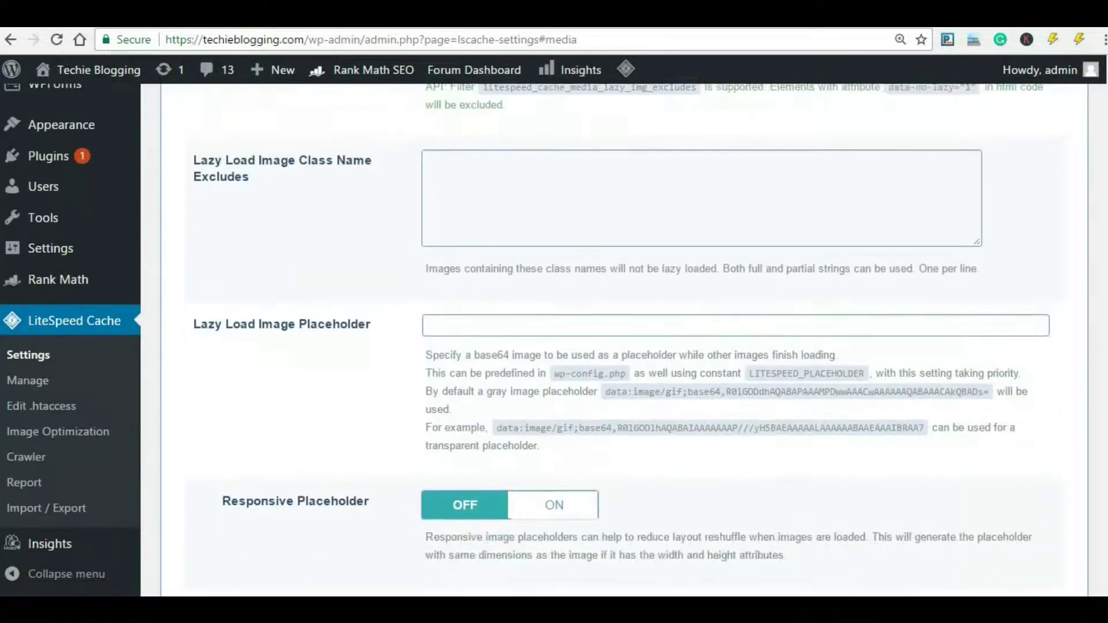
pyautogui.scroll(-7, 312, 249)
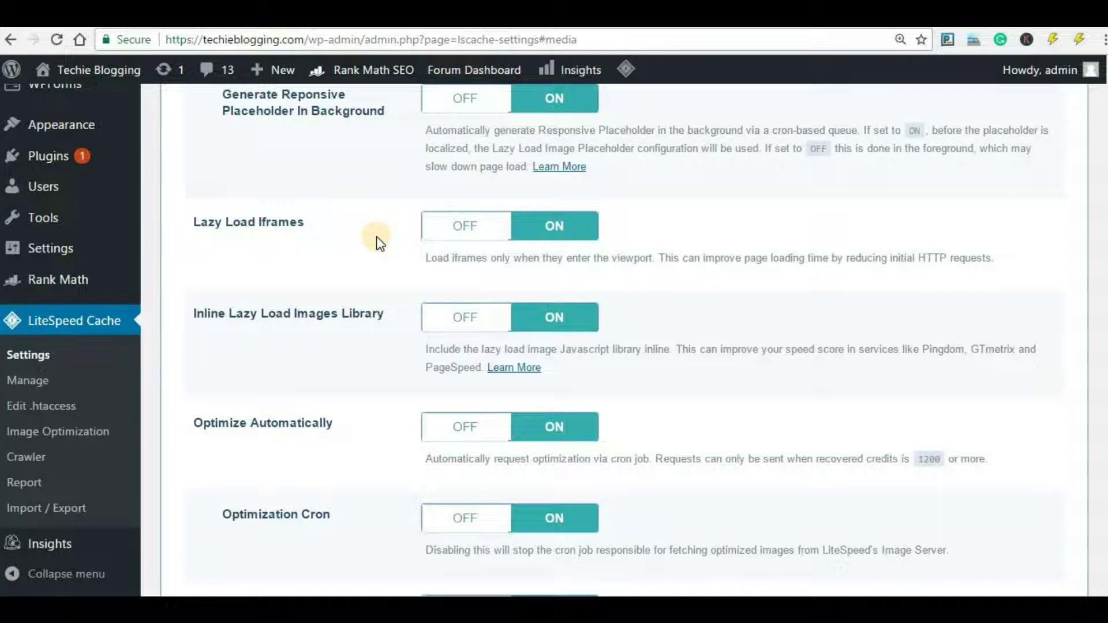
pyautogui.scroll(-1, 1068, 339)
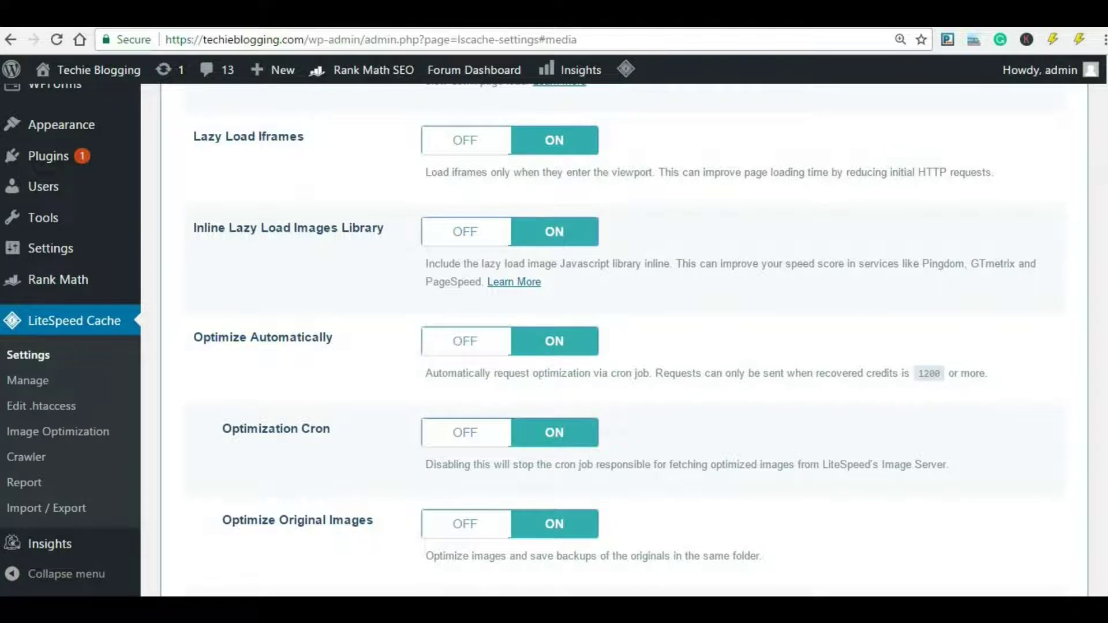
pyautogui.scroll(-3, 595, 341)
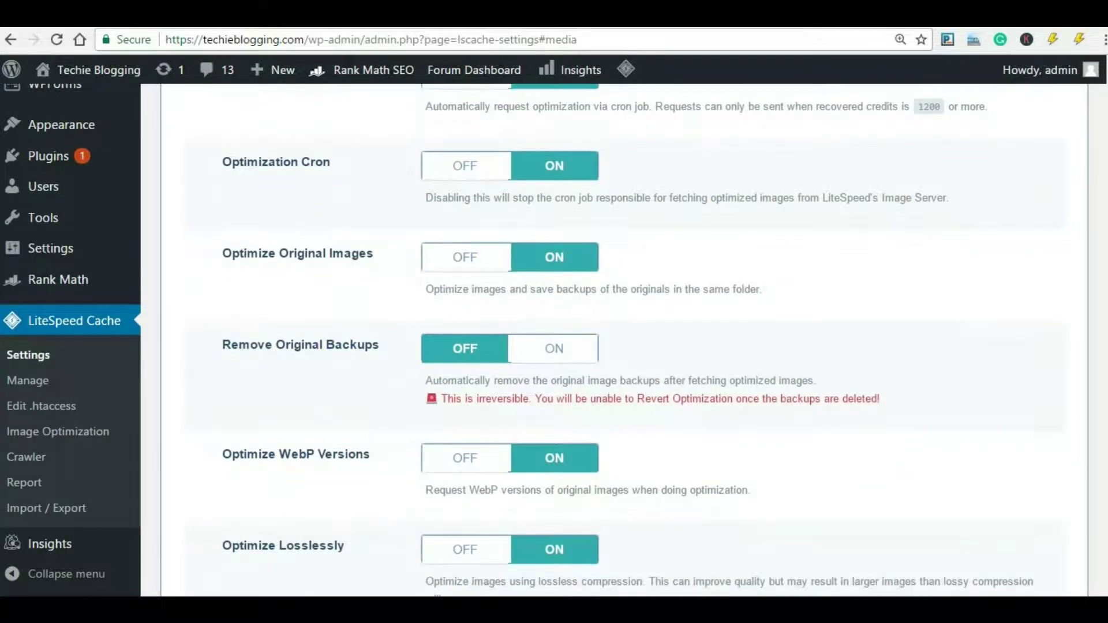
pyautogui.scroll(-6, 640, 340)
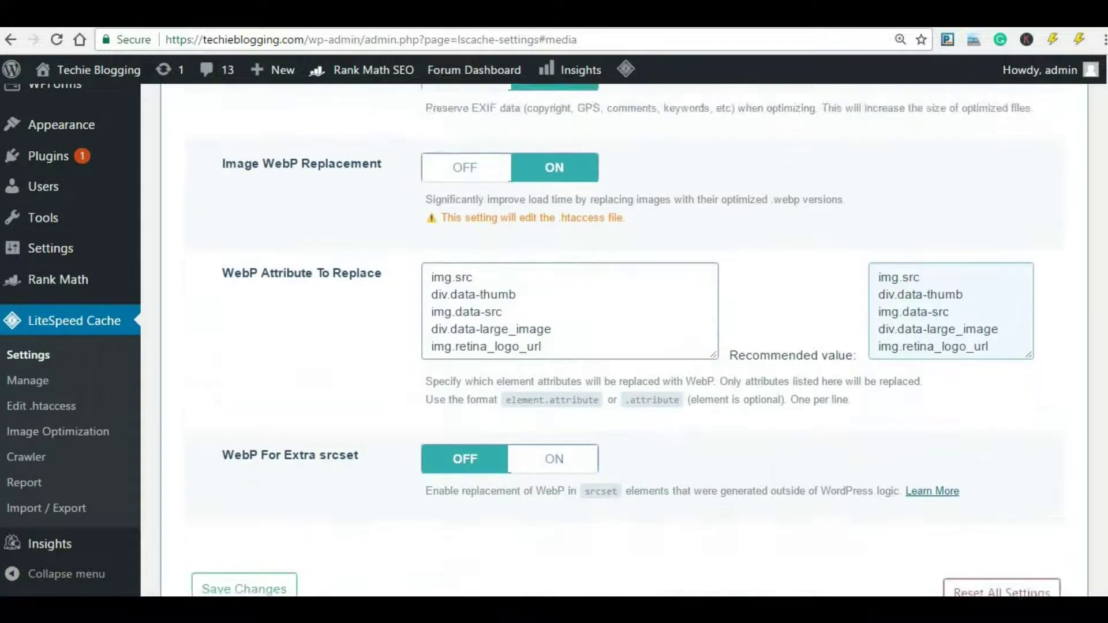
pyautogui.scroll(7, 624, 341)
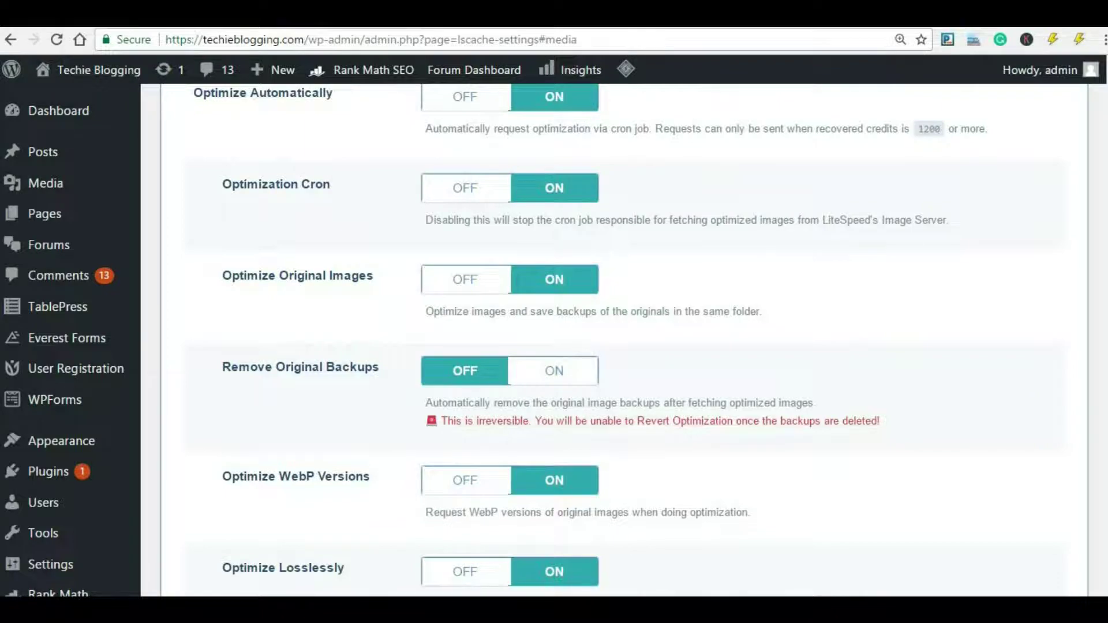
pyautogui.scroll(10, 621, 341)
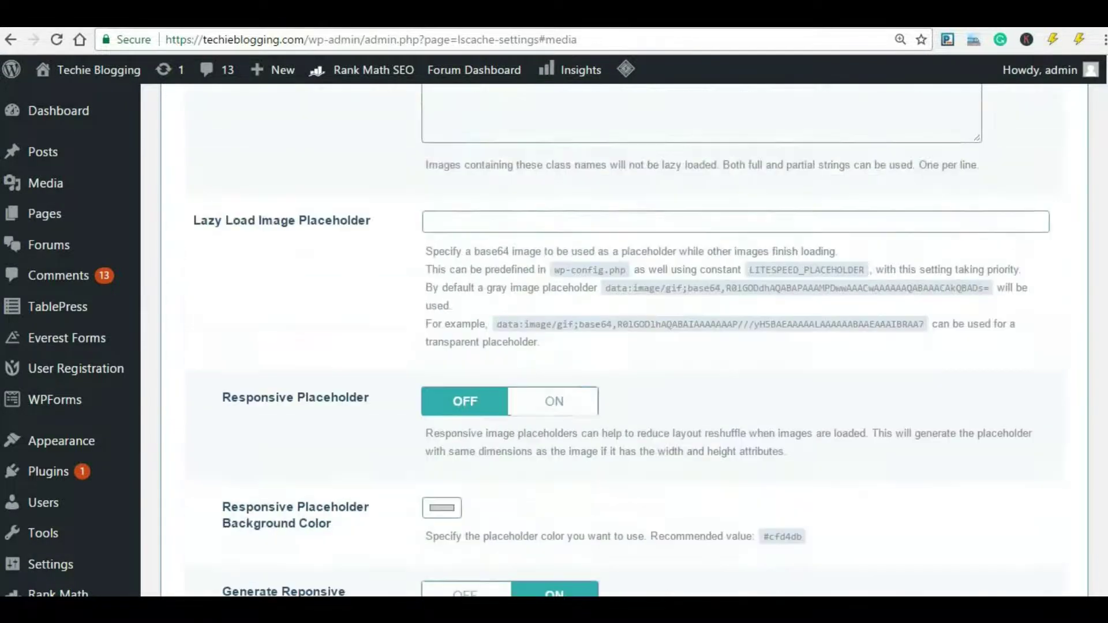
pyautogui.scroll(6, 620, 340)
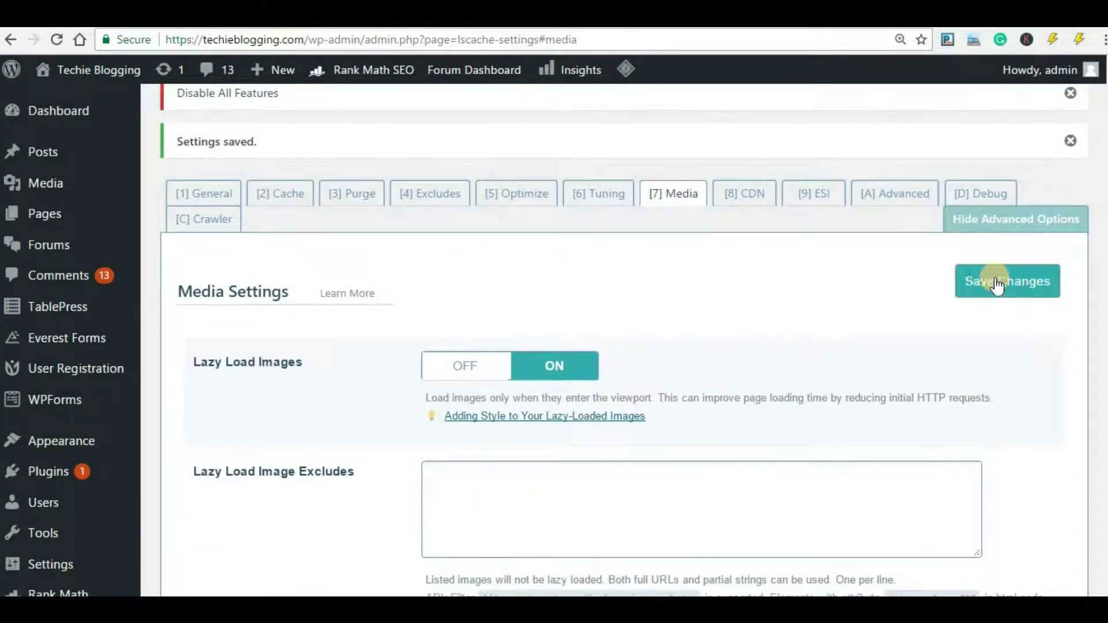
pyautogui.click(745, 194)
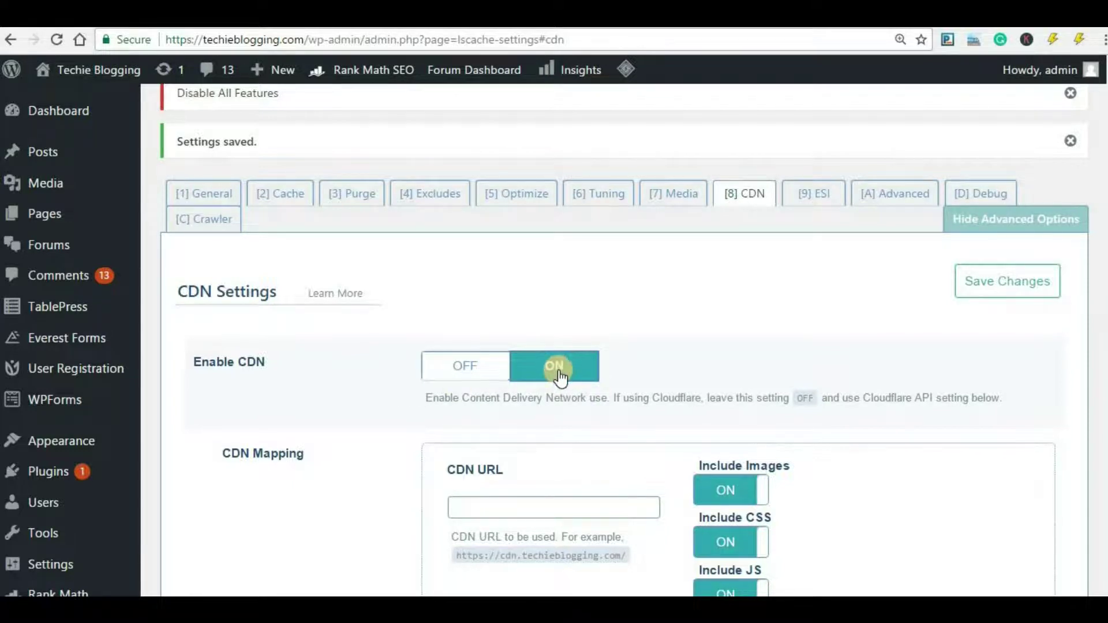
# Review CDN Mapping with Enable CDN ON and Images, CSS and JS included
pyautogui.scroll(-5, 737, 192)
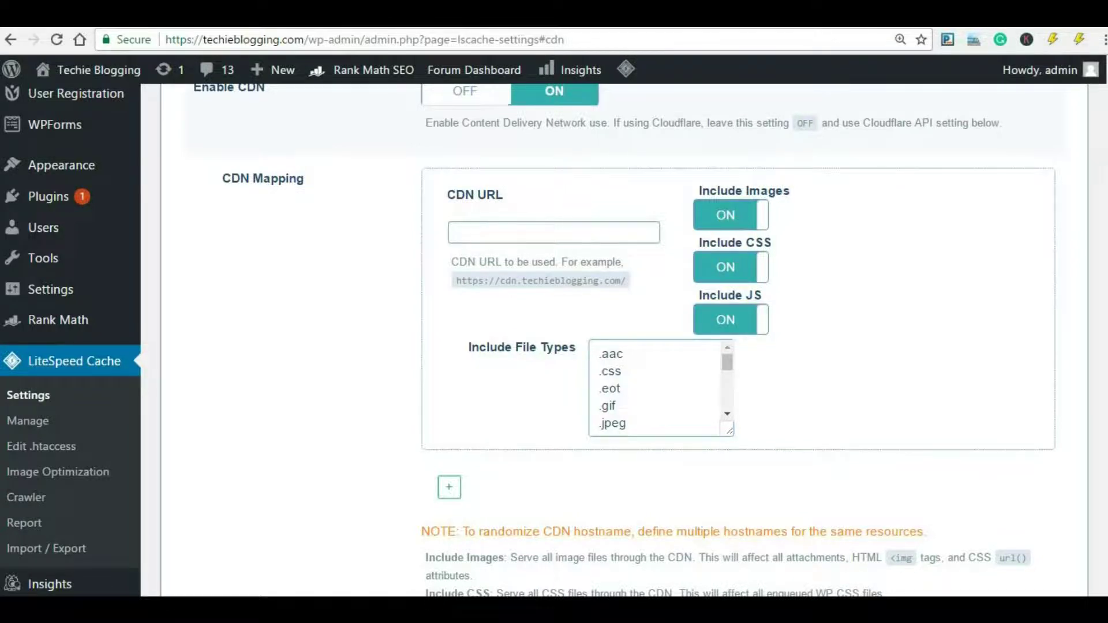
# Set Load JQuery Remotely to Google, keep Quic Cloud and Cloudflare API off, and save
pyautogui.scroll(-9, 635, 341)
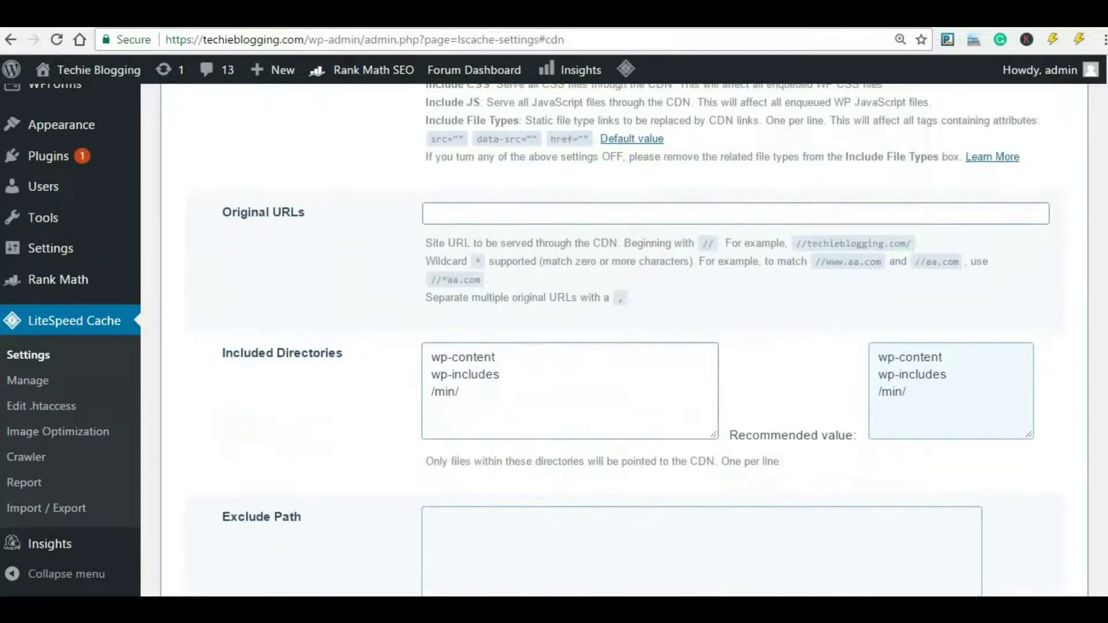
pyautogui.scroll(-5, 635, 341)
pyautogui.scroll(-2, 253, 375)
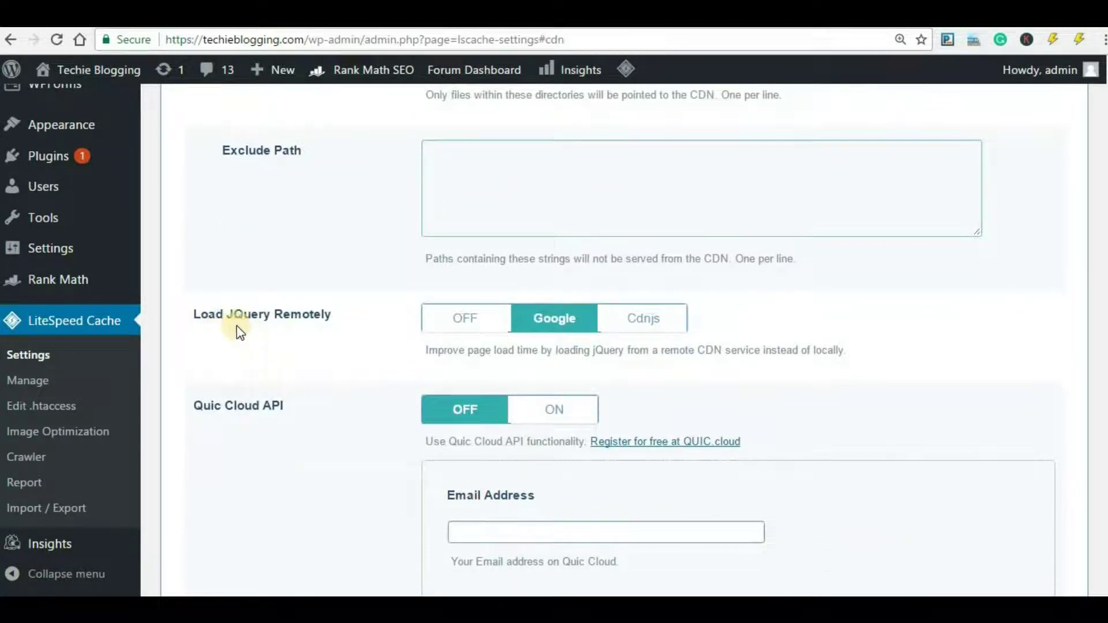
pyautogui.click(562, 325)
pyautogui.scroll(-4, 623, 341)
pyautogui.scroll(-5, 623, 341)
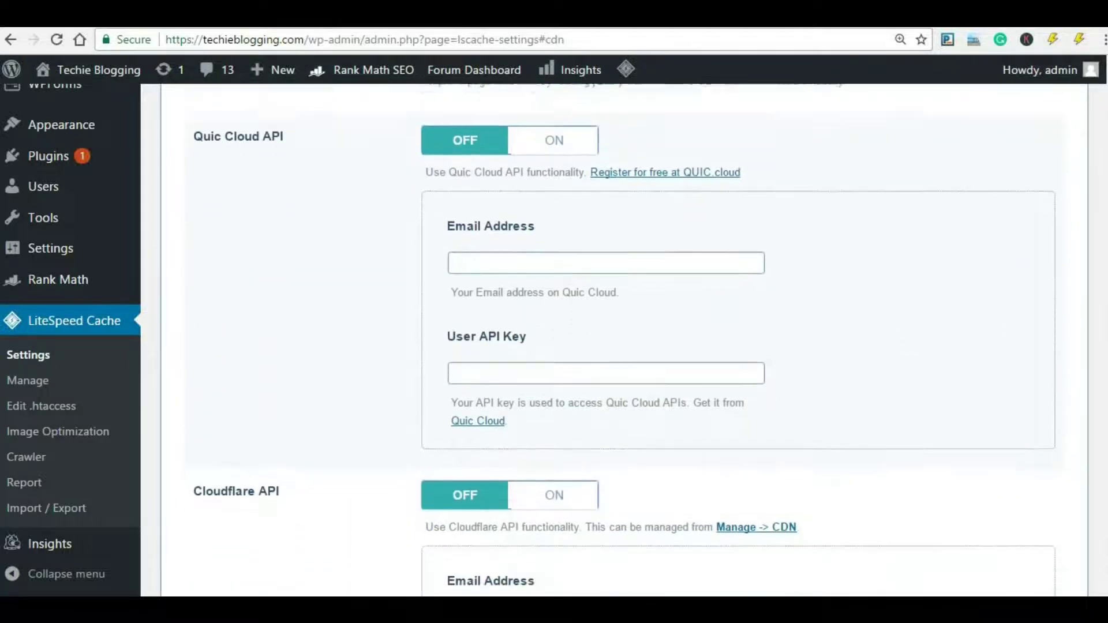
pyautogui.scroll(3, 279, 473)
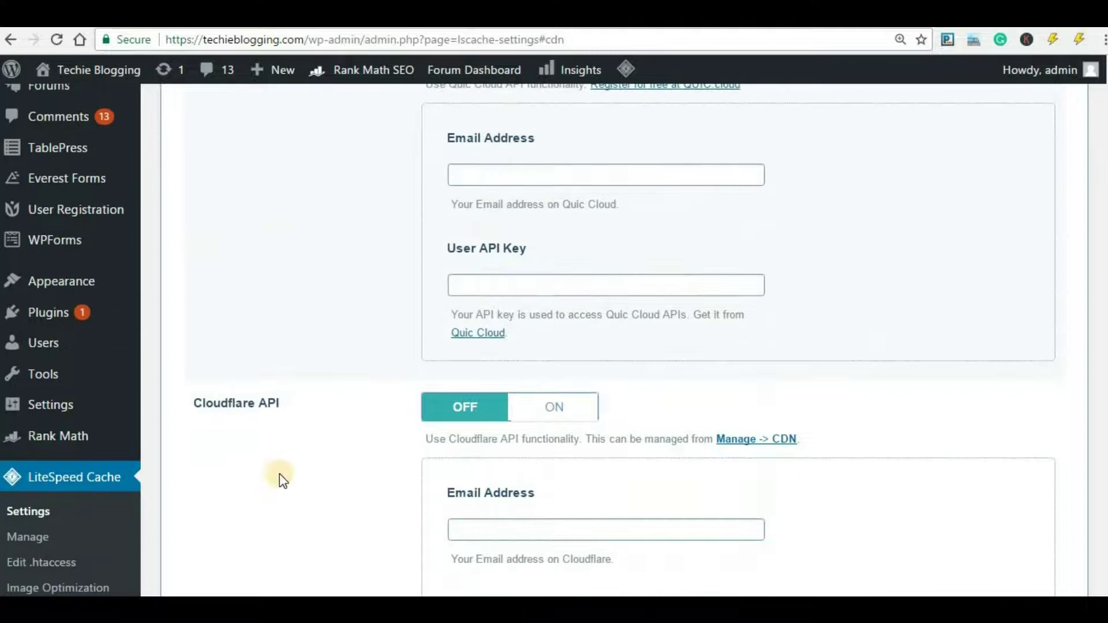
pyautogui.scroll(3, 623, 341)
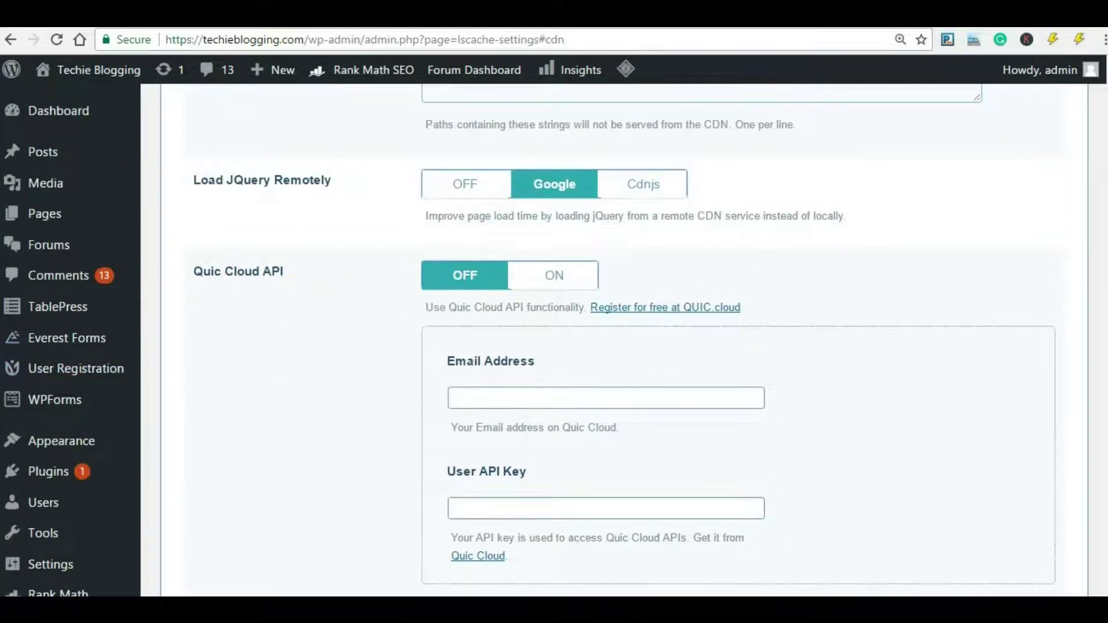
pyautogui.scroll(-10, 624, 340)
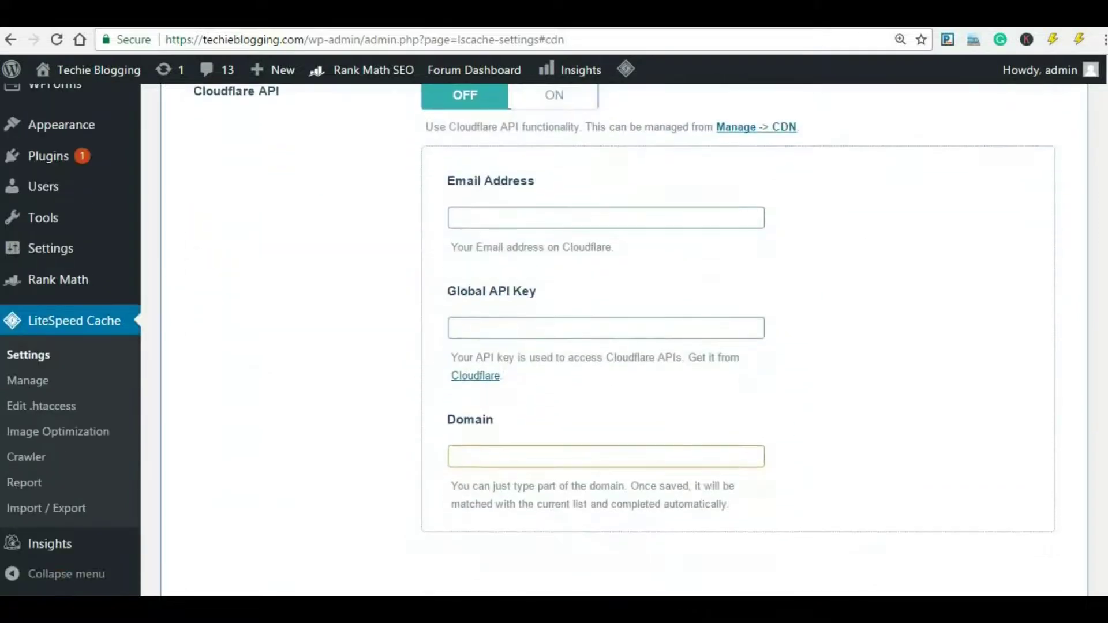
pyautogui.scroll(1, 606, 525)
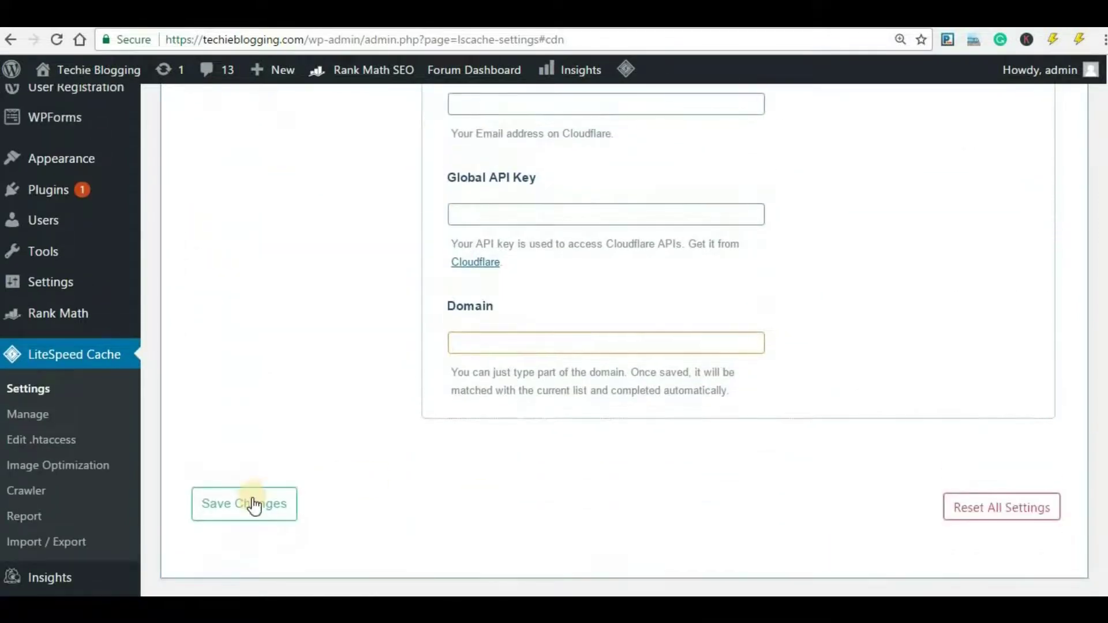
pyautogui.click(273, 511)
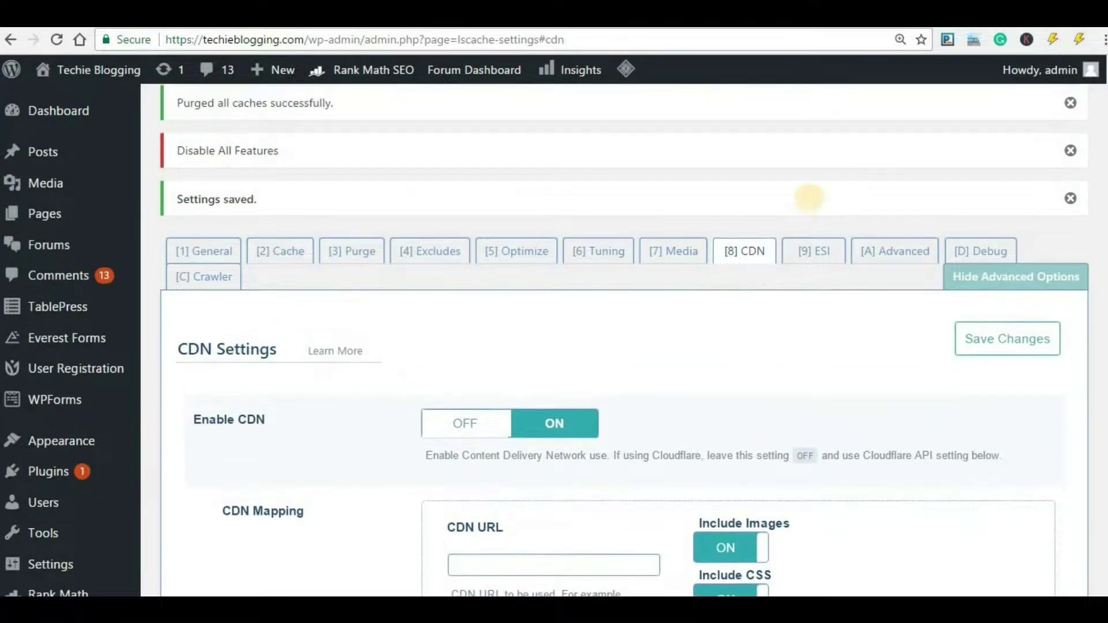
# Review the ESI tab, leaving Enable ESI OFF and Cache Admin Bar and Comment Form ON
pyautogui.click(811, 250)
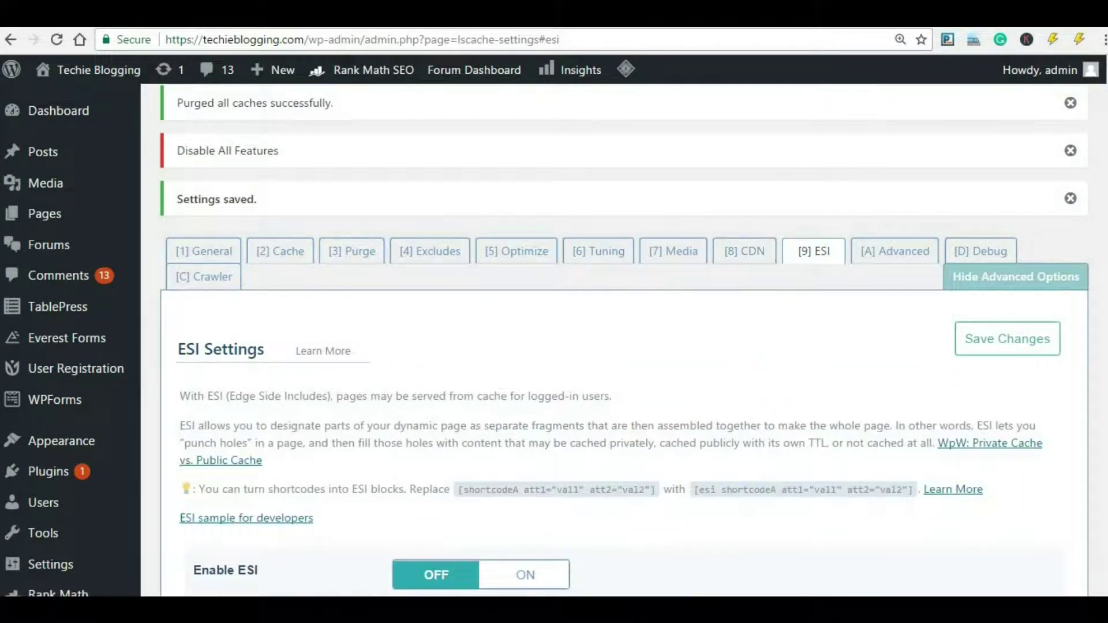
pyautogui.scroll(-5, 624, 340)
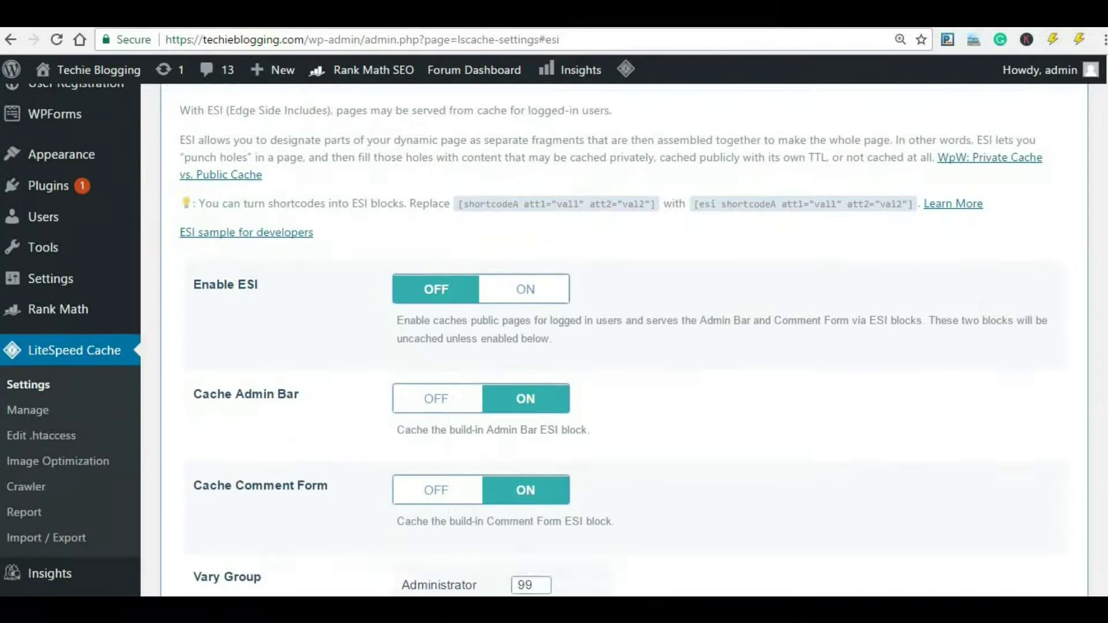
pyautogui.scroll(-7, 545, 340)
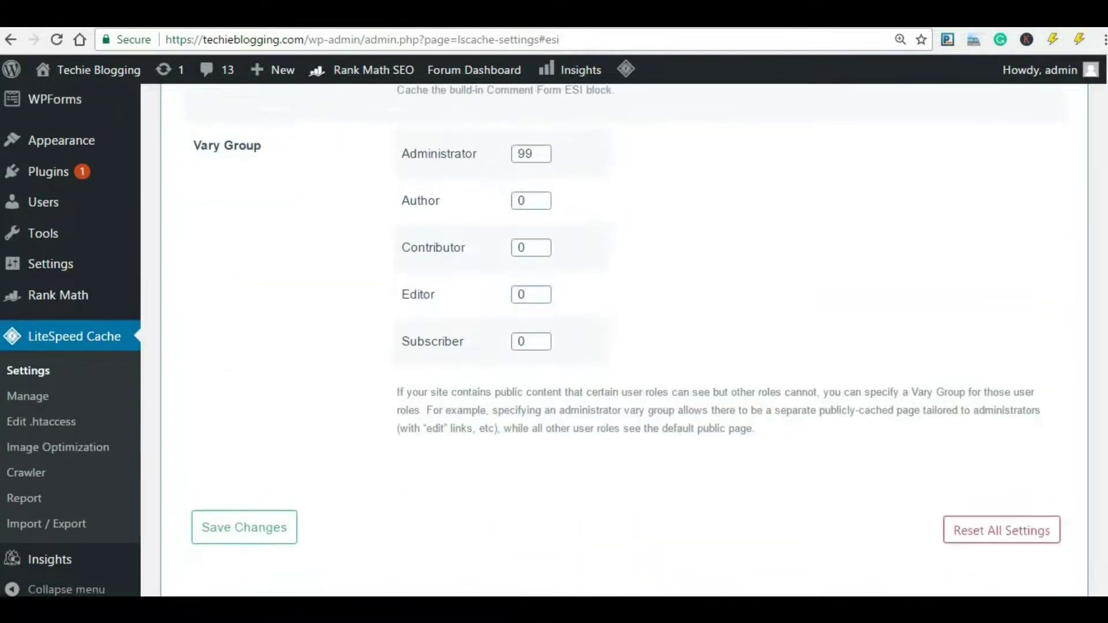
pyautogui.scroll(8, 554, 340)
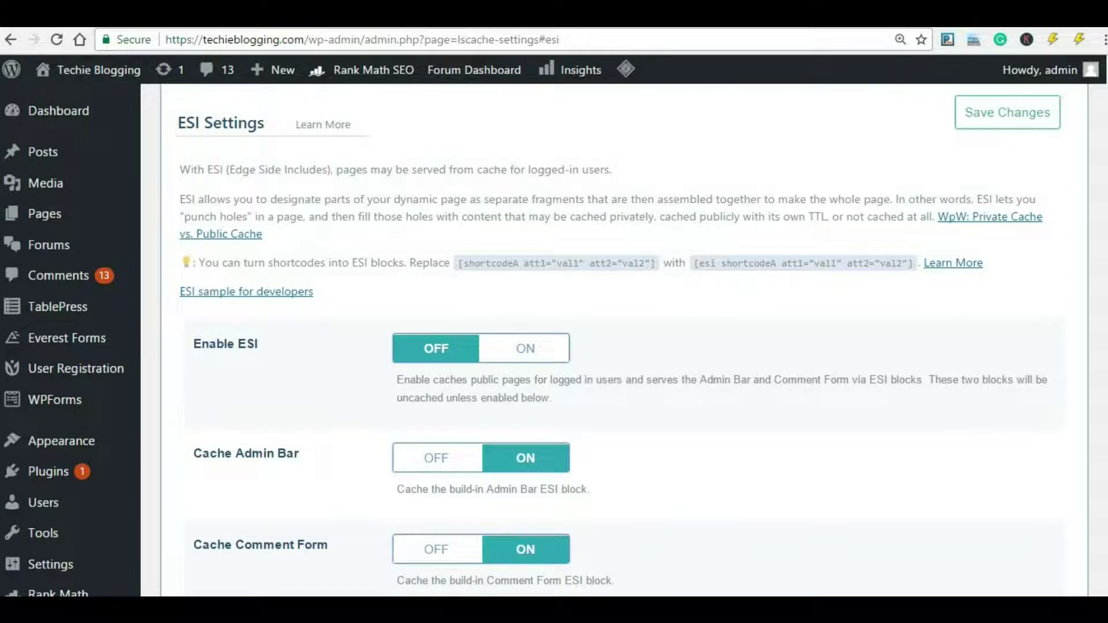
pyautogui.scroll(5, 625, 341)
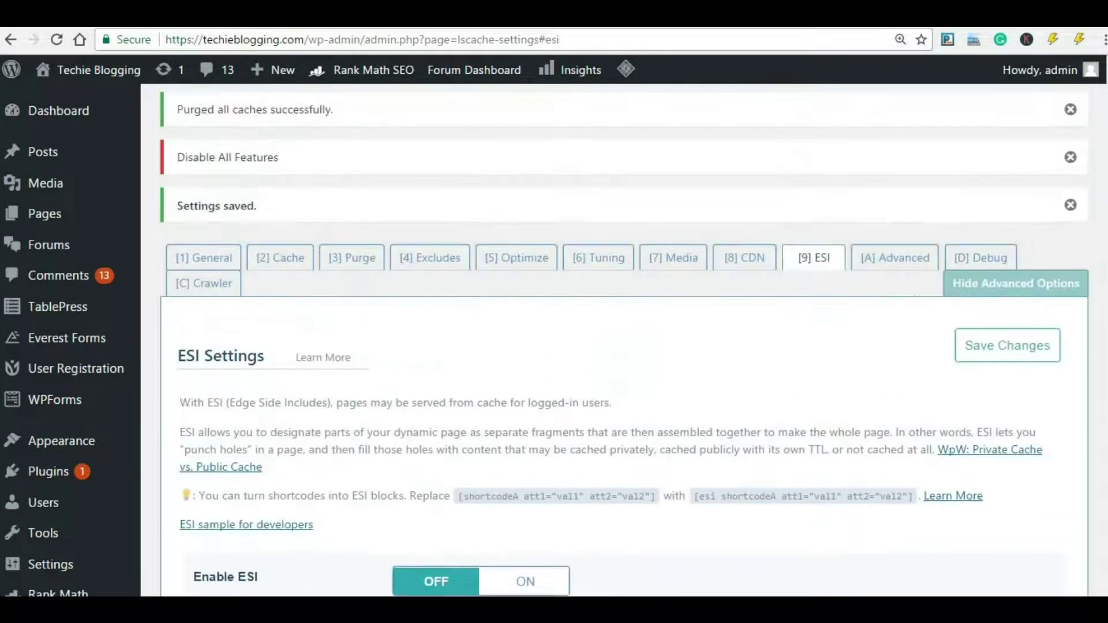
# Save the Advanced tab settings with Browser Cache ON and a 2592000-second TTL
pyautogui.click(897, 304)
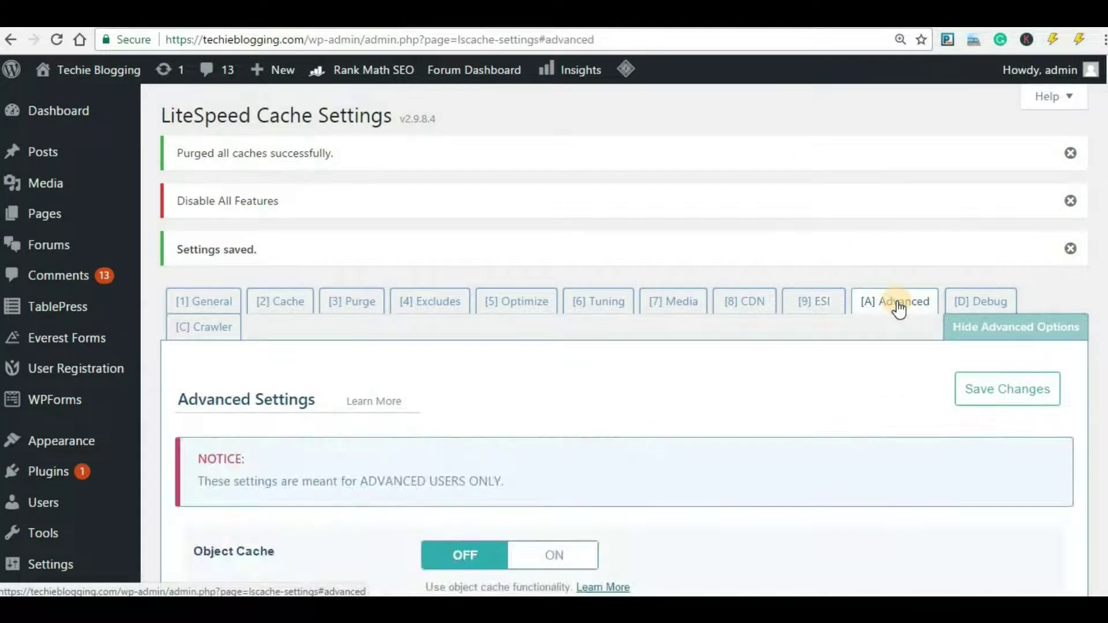
pyautogui.scroll(-5, 898, 308)
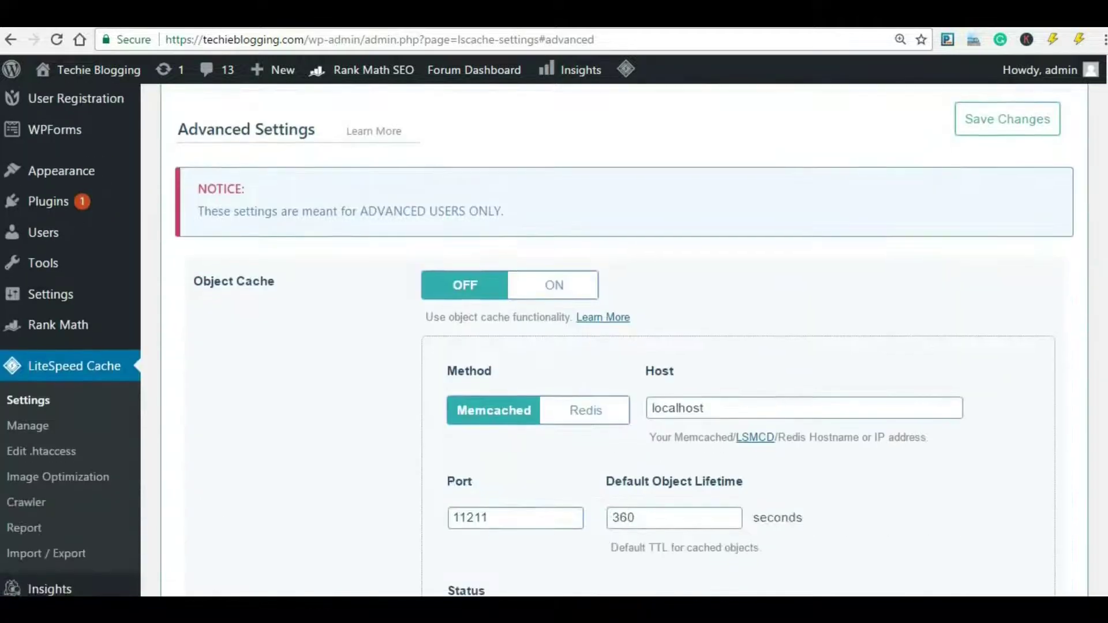
pyautogui.scroll(-5, 624, 338)
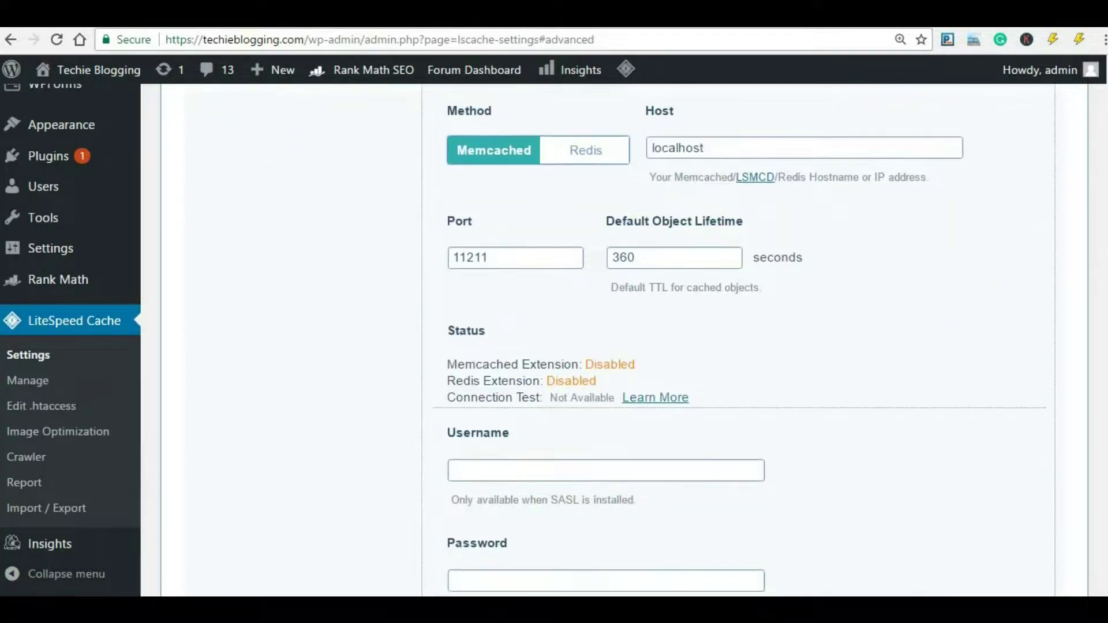
pyautogui.scroll(3, 625, 340)
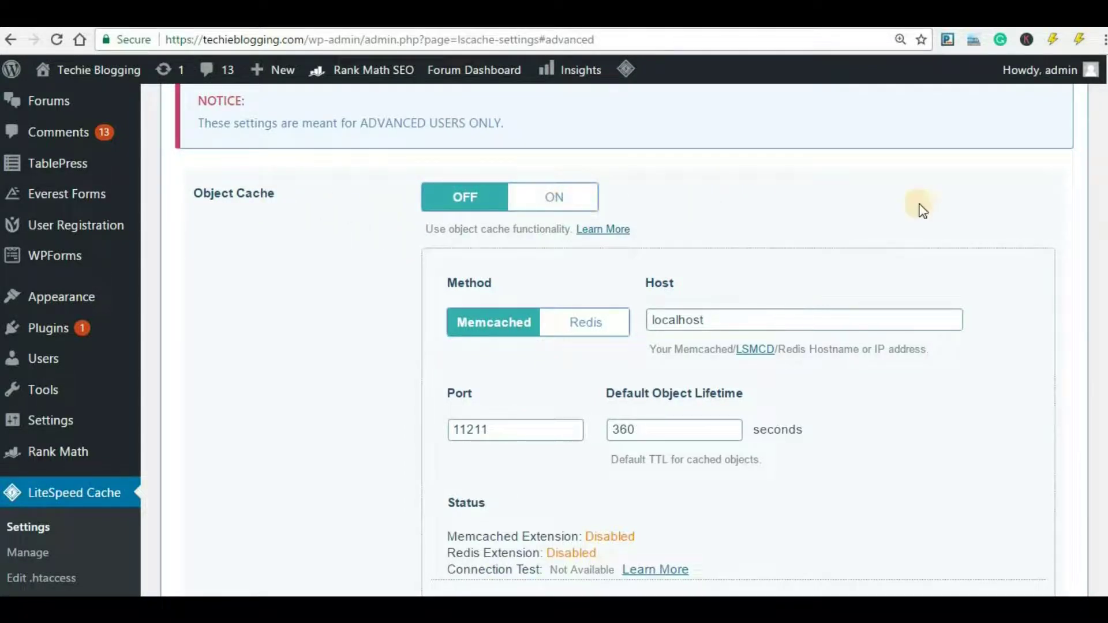
pyautogui.scroll(-15, 623, 340)
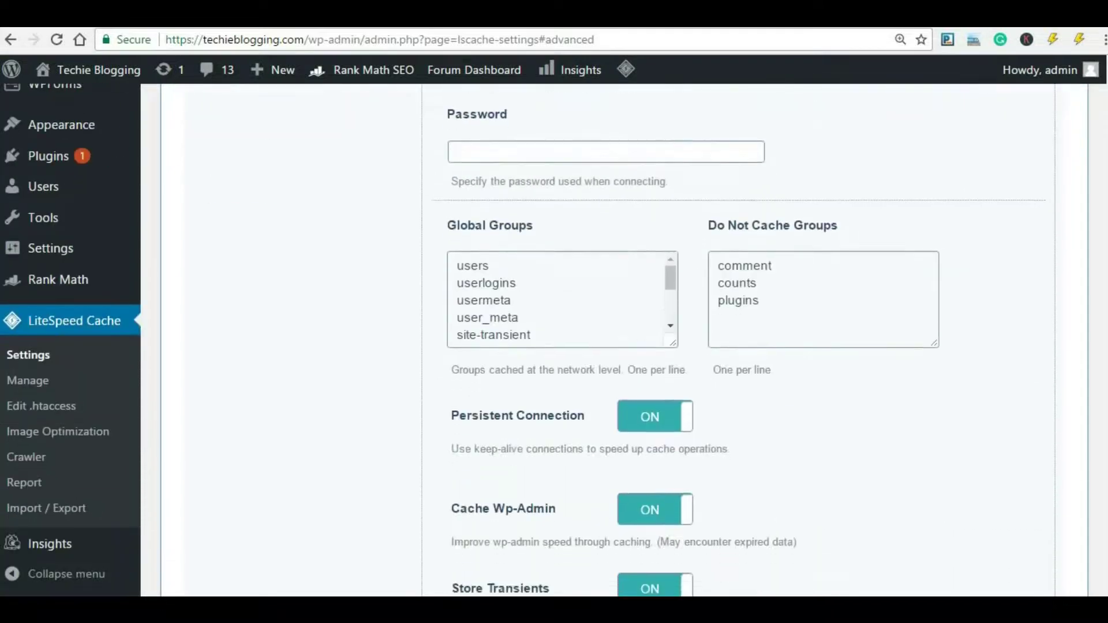
pyautogui.scroll(-2, 482, 321)
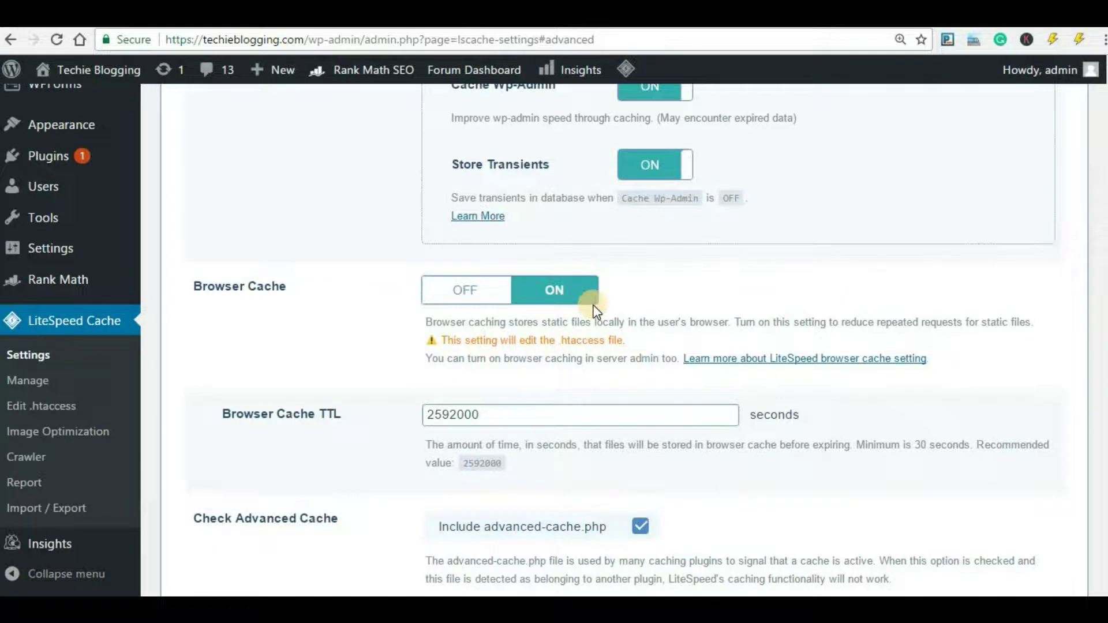
pyautogui.scroll(-5, 596, 312)
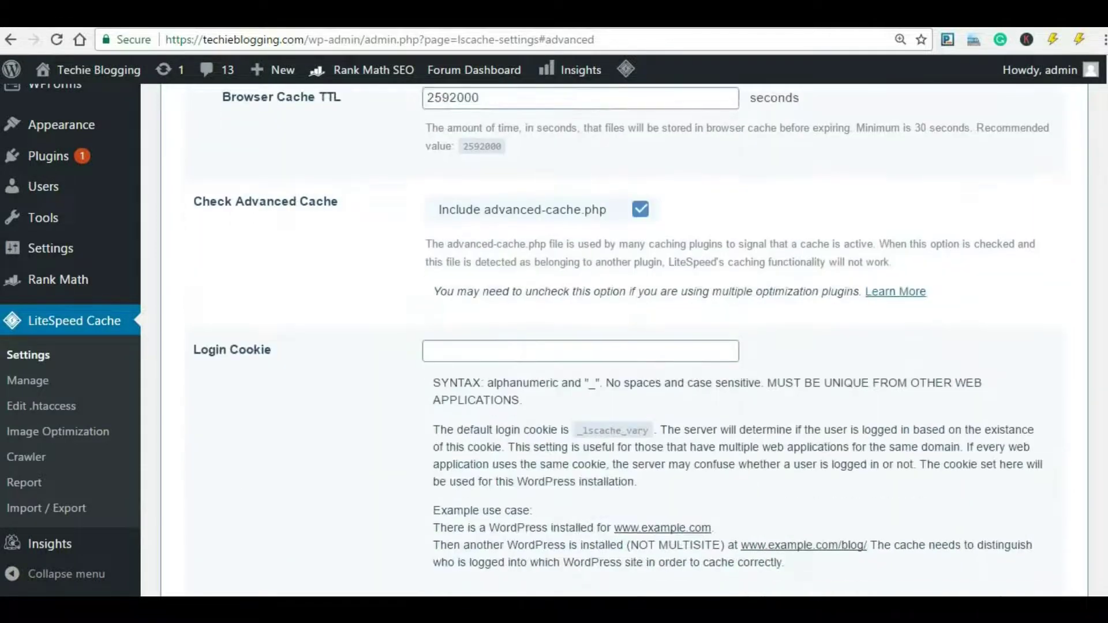
pyautogui.scroll(-8, 619, 340)
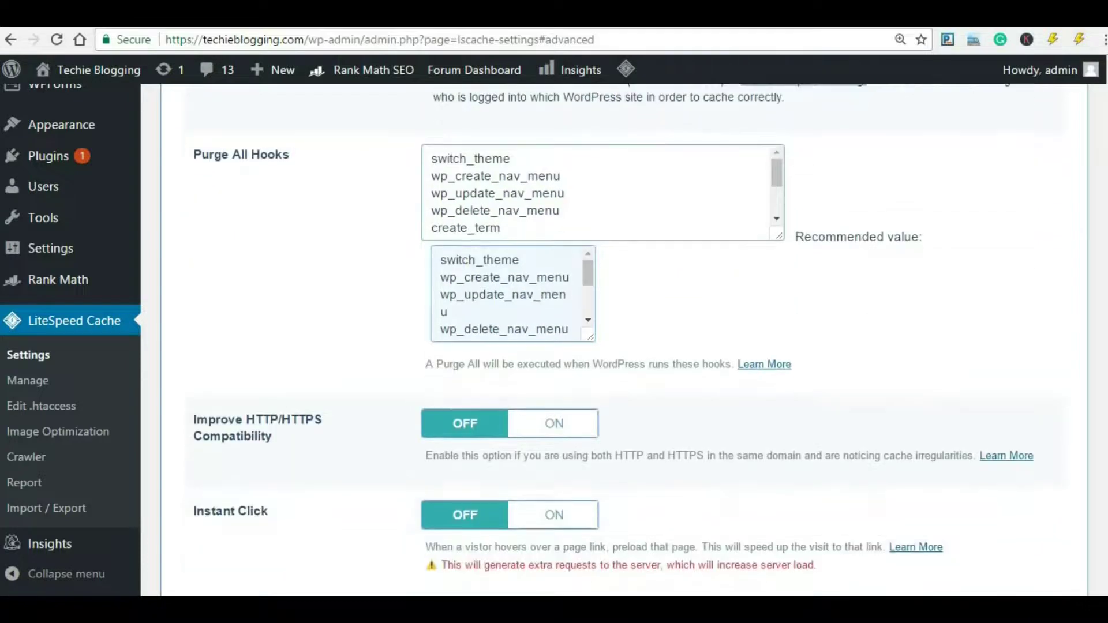
pyautogui.scroll(-4, 611, 340)
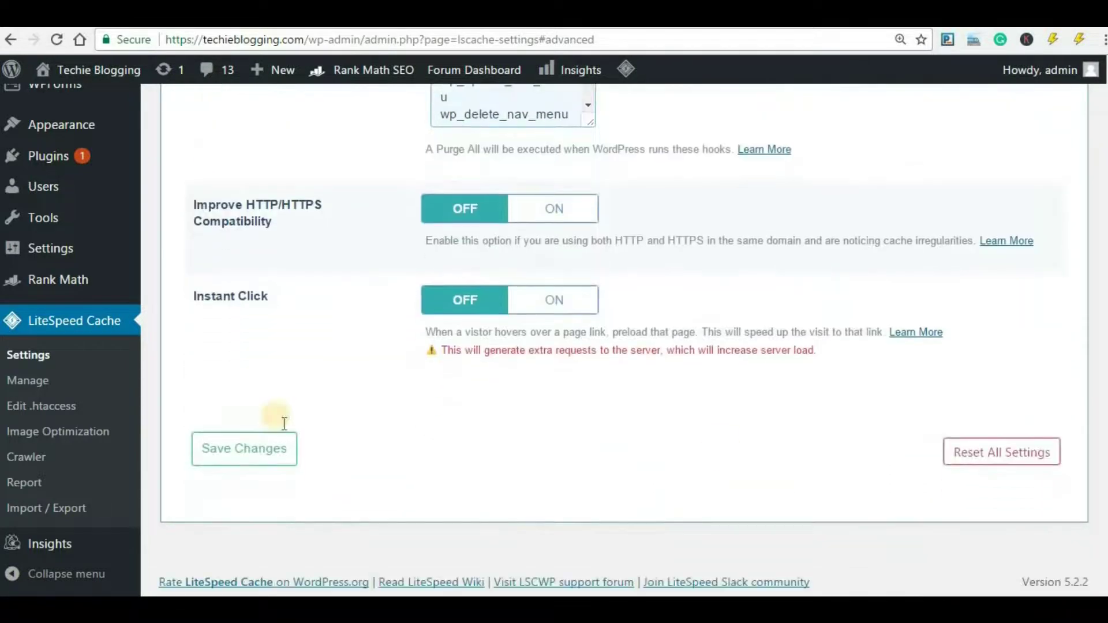
pyautogui.click(277, 462)
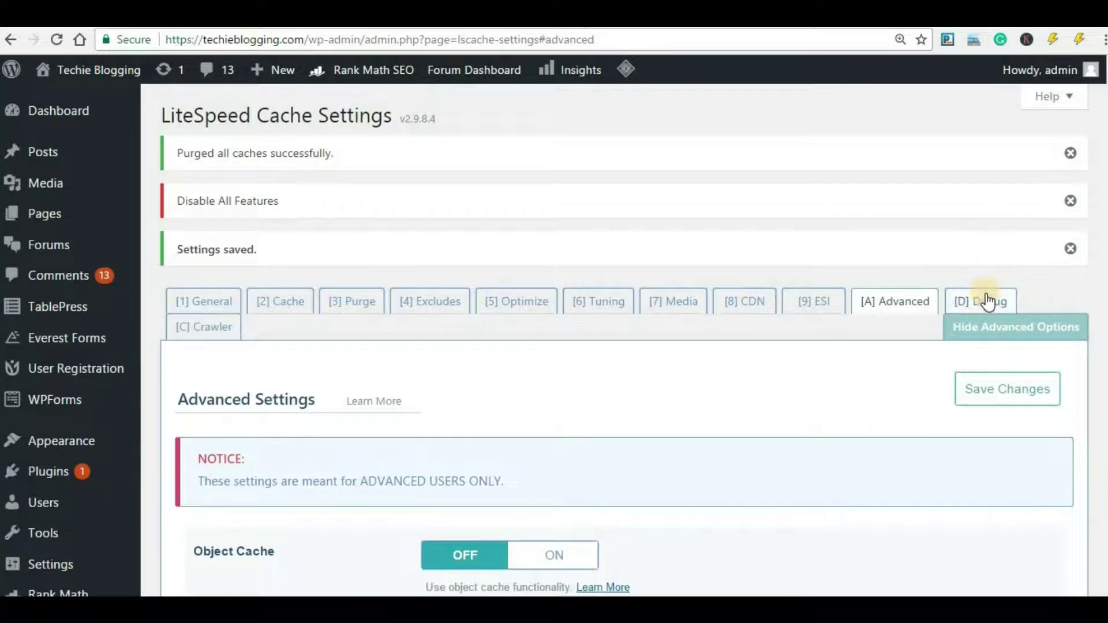
# Turn the Debug tab's Disable All Features option OFF and save it
pyautogui.click(987, 301)
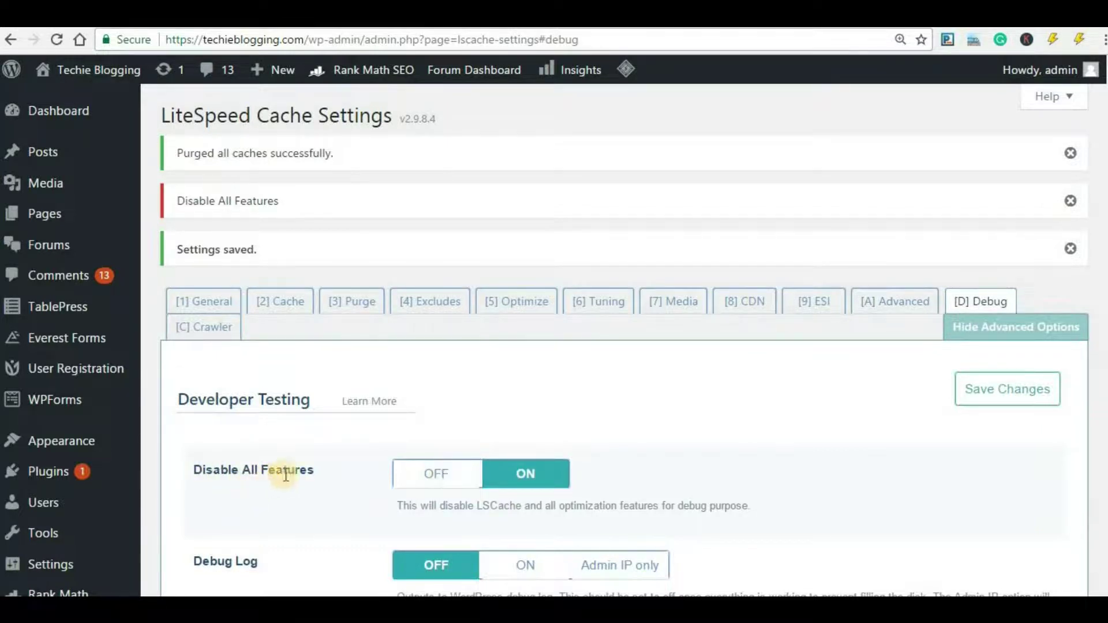
pyautogui.click(453, 474)
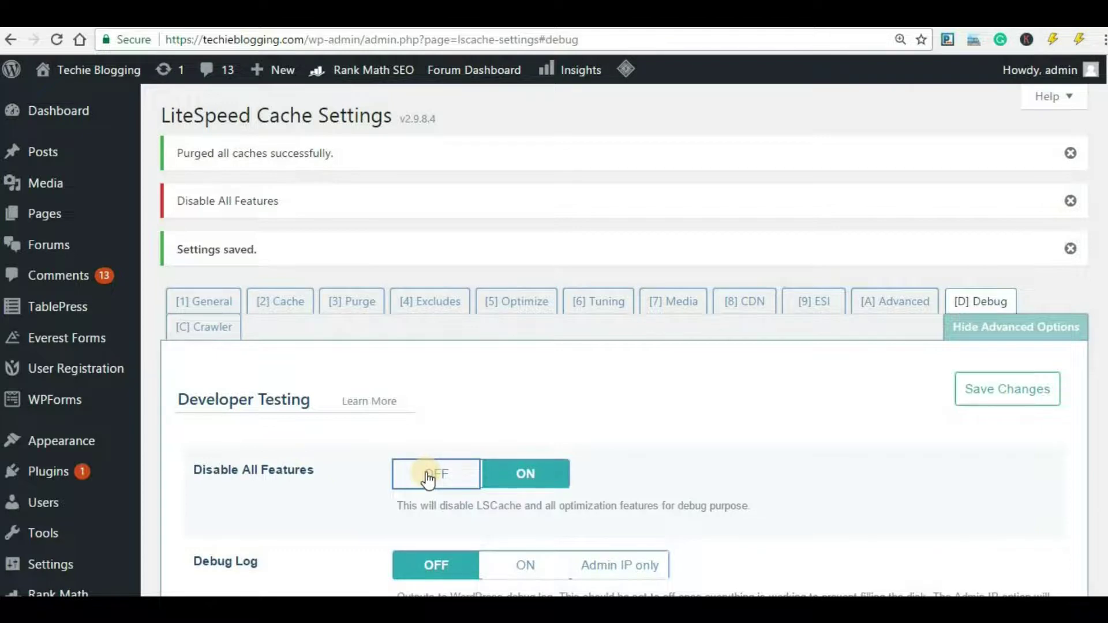
pyautogui.click(428, 477)
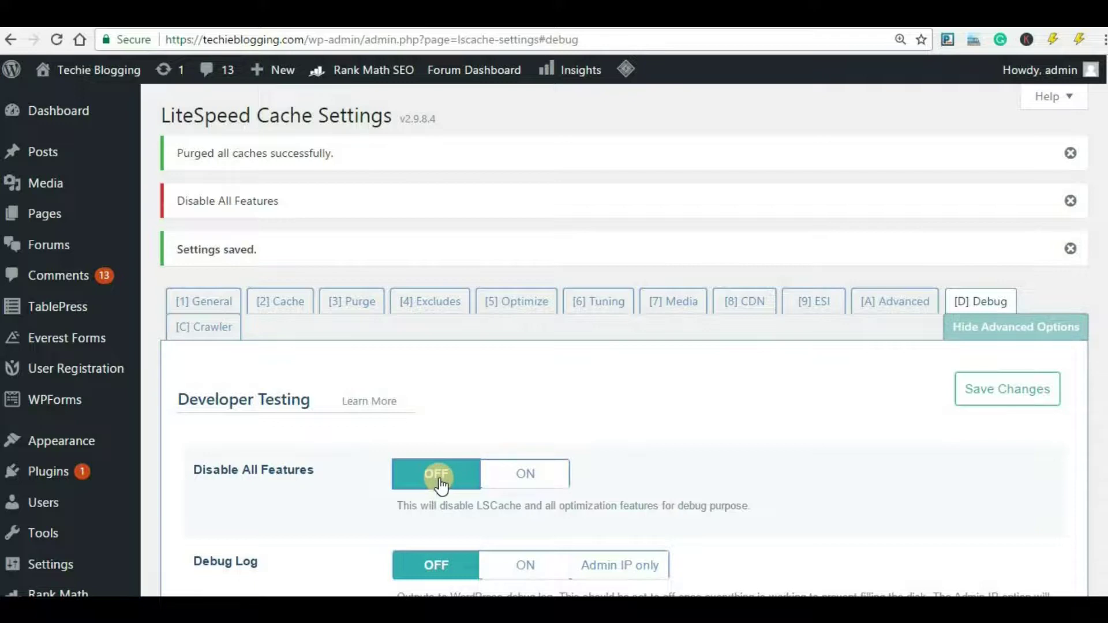
pyautogui.click(1014, 388)
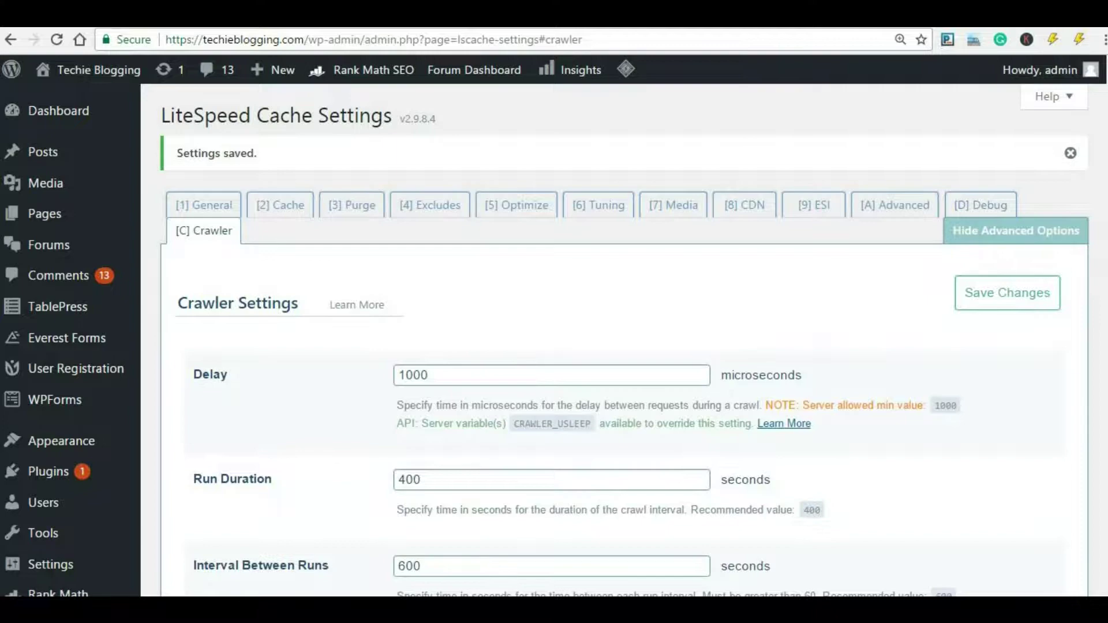
pyautogui.scroll(-4, 577, 347)
pyautogui.scroll(-6, 577, 346)
pyautogui.scroll(9, 577, 346)
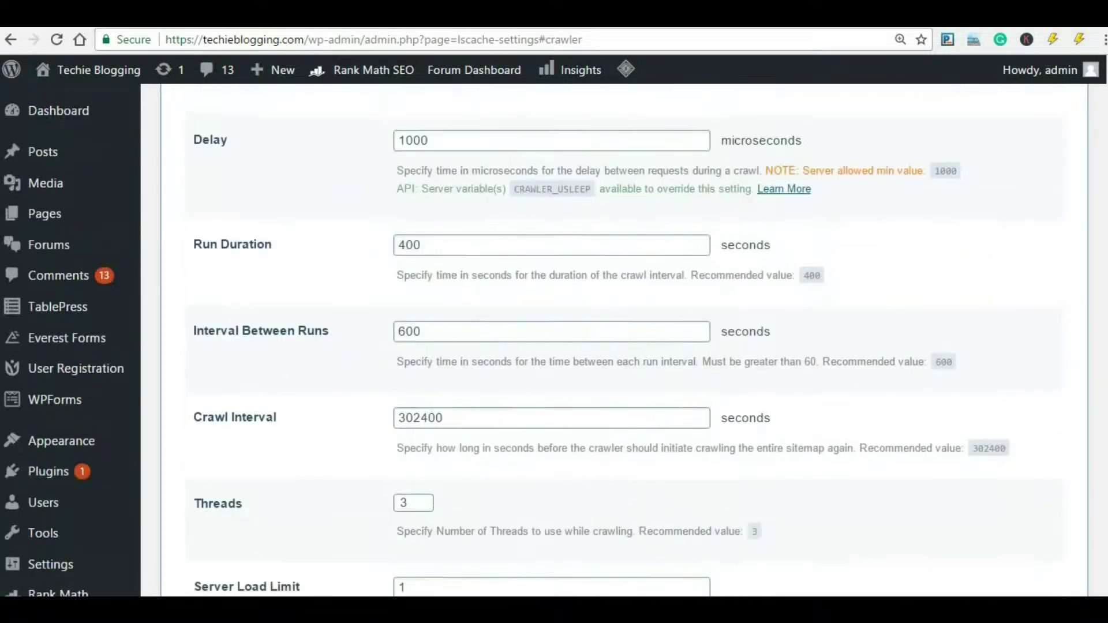
pyautogui.scroll(2, 998, 245)
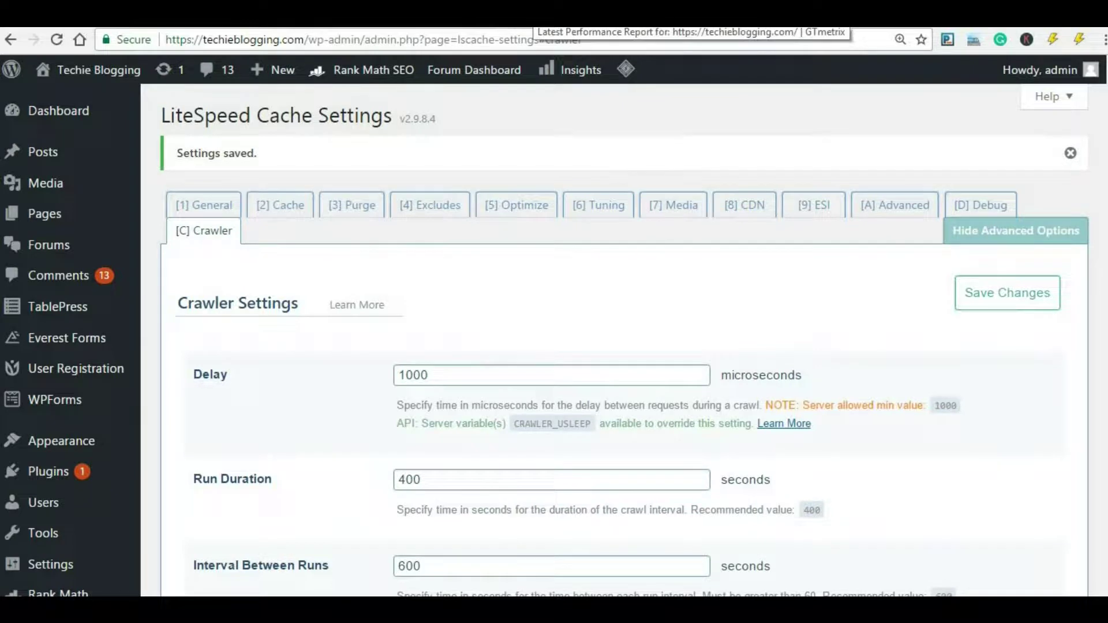
# Re-test the site in GTmetrix
pyautogui.click(548, 17)
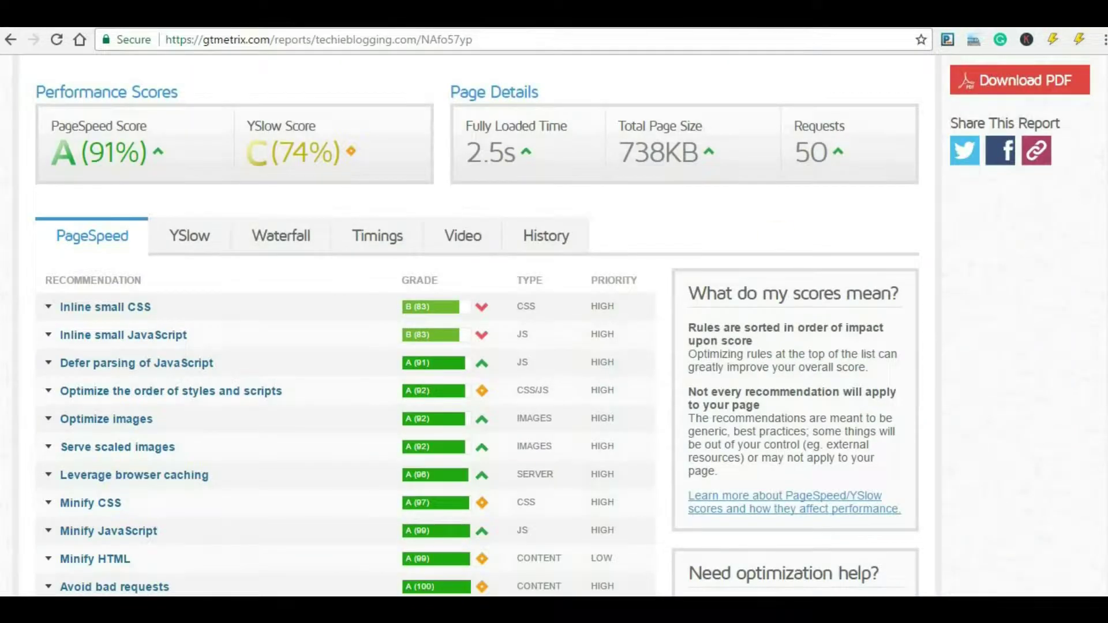
pyautogui.scroll(5, 633, 198)
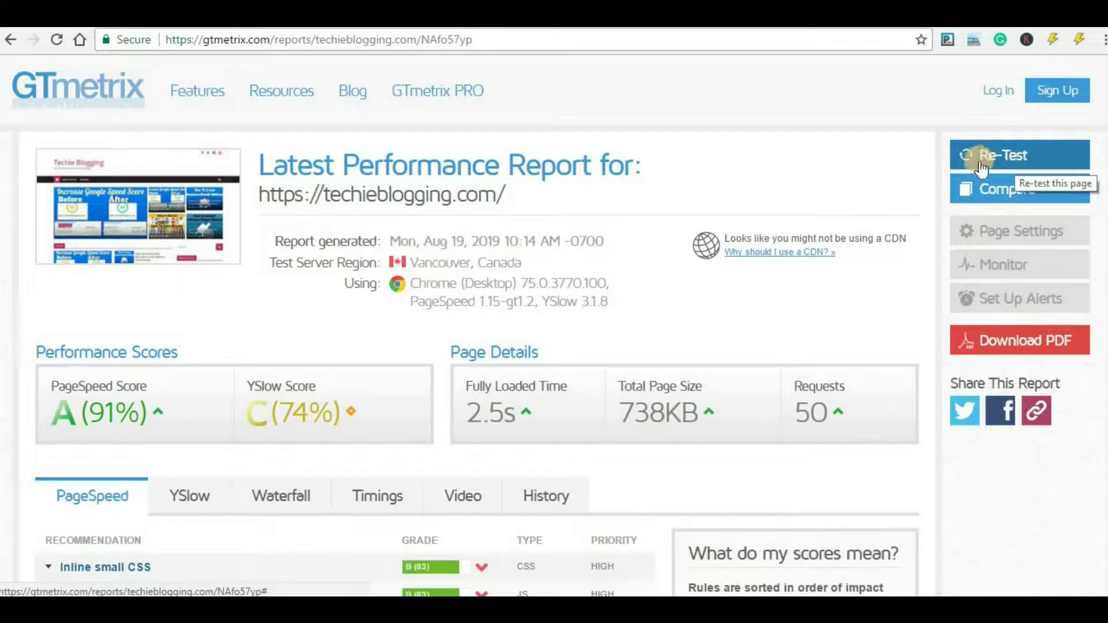
pyautogui.click(1020, 159)
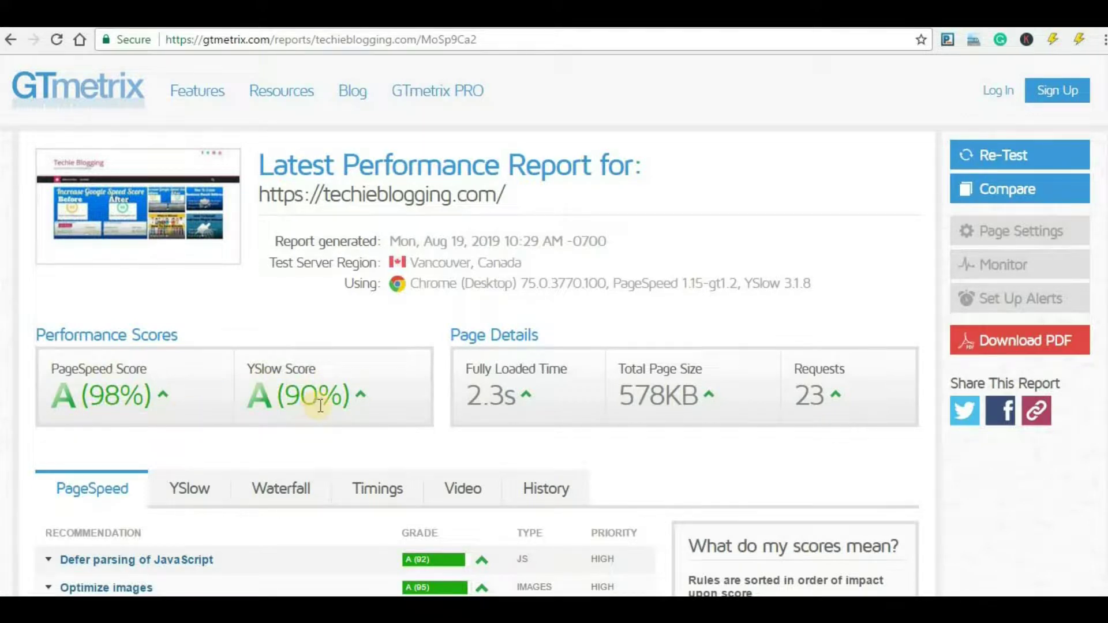
# Check the YSlow A (90%) results, then view Pingdom's grade-72 results
pyautogui.scroll(-4, 258, 321)
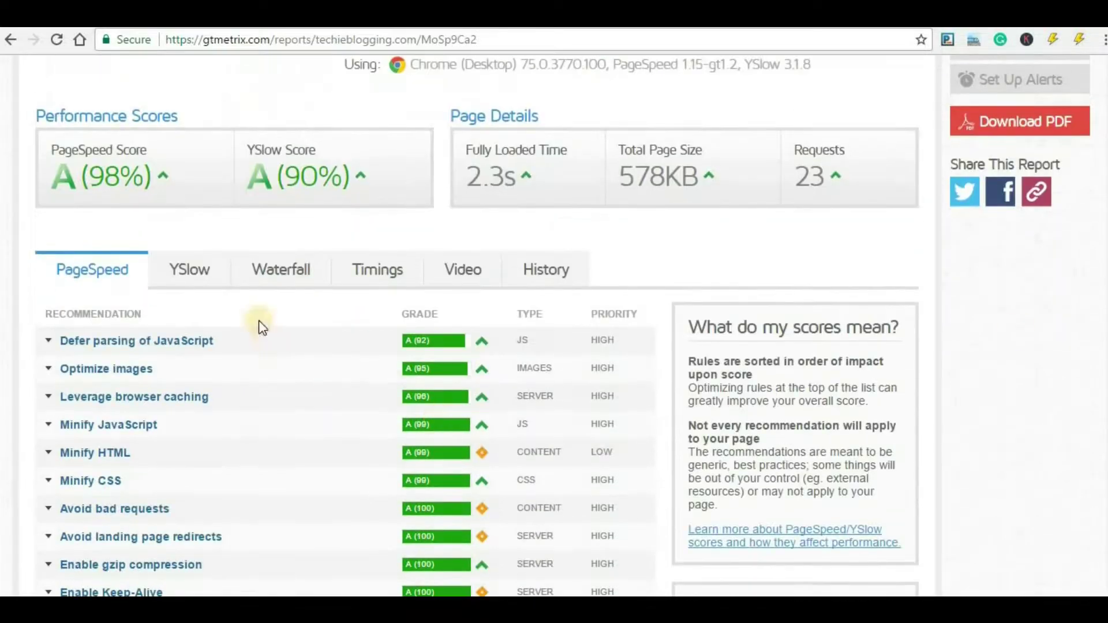
pyautogui.click(193, 280)
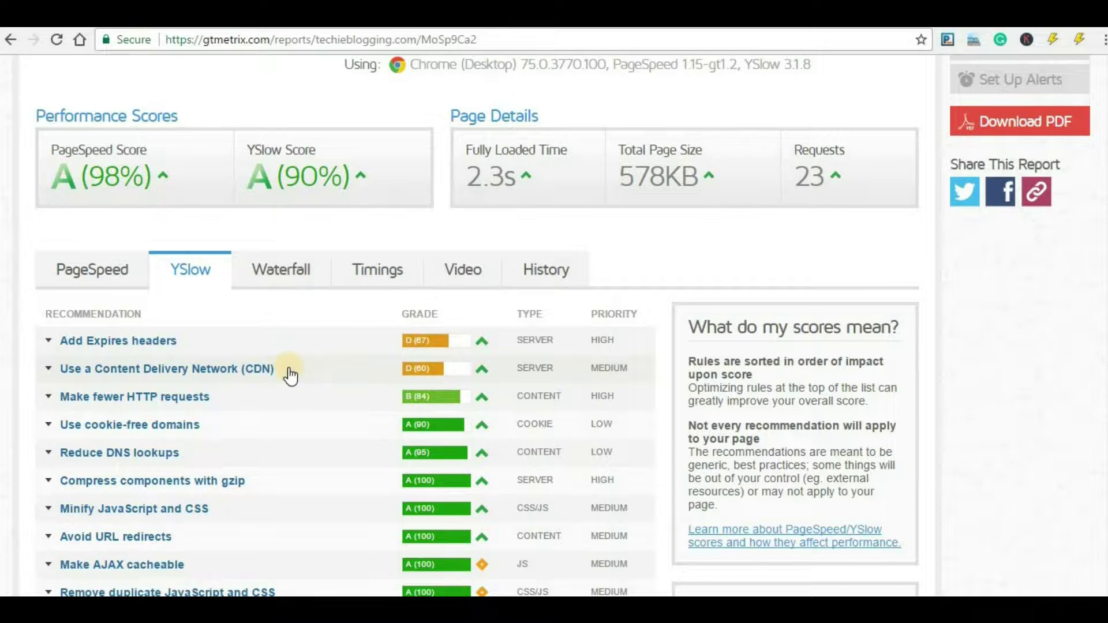
pyautogui.click(672, 14)
# Start a new Pingdom Tools speed test of techieblogging.com
pyautogui.scroll(2, 577, 127)
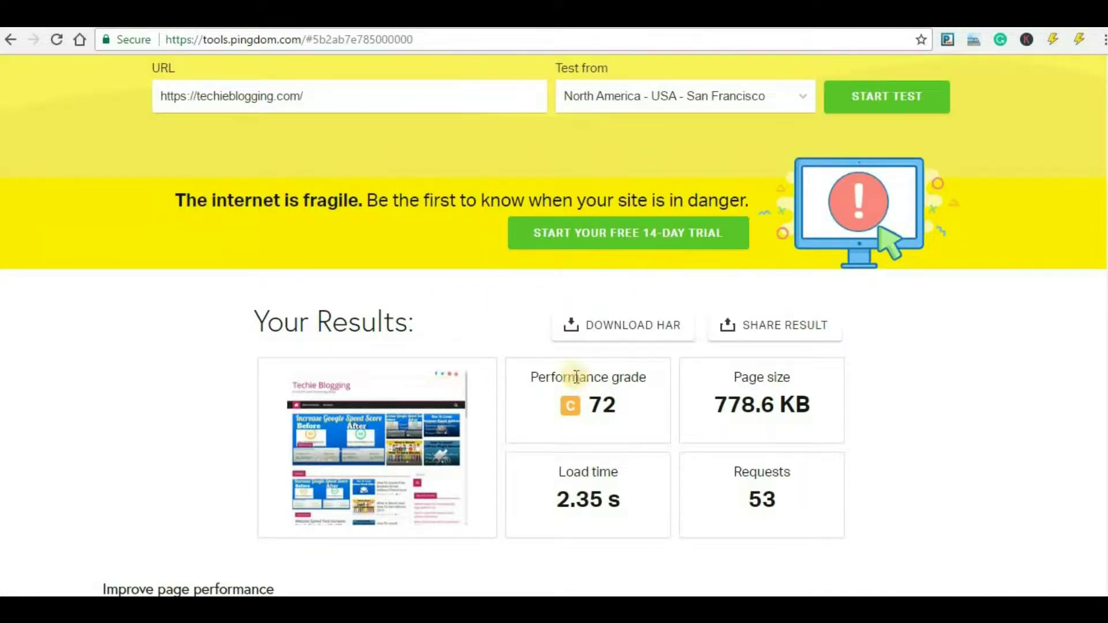
pyautogui.scroll(1, 554, 323)
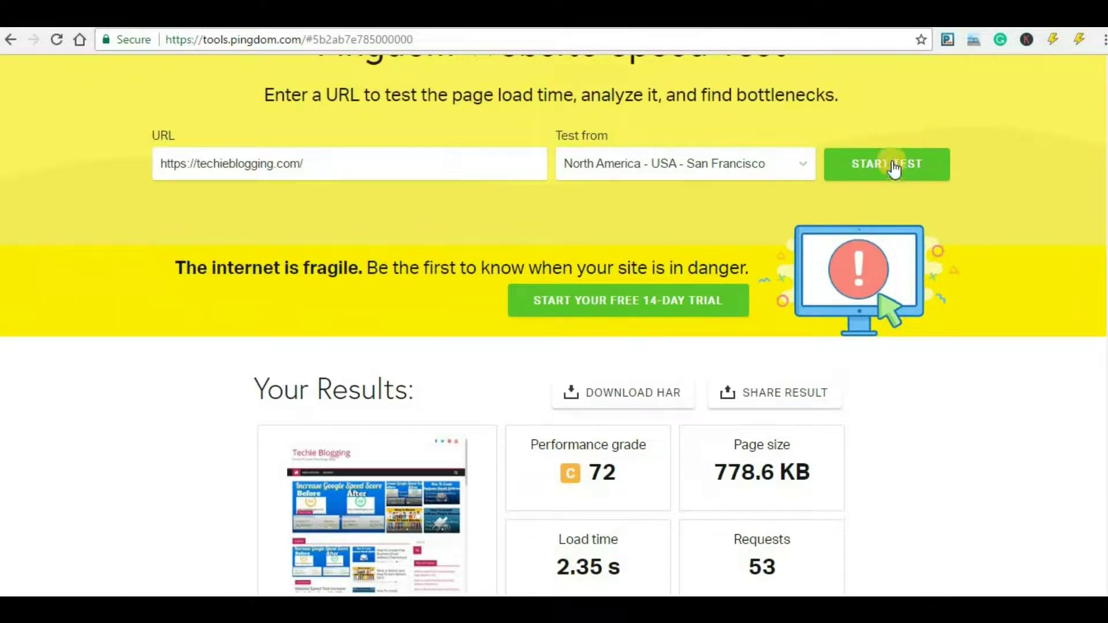
pyautogui.click(908, 183)
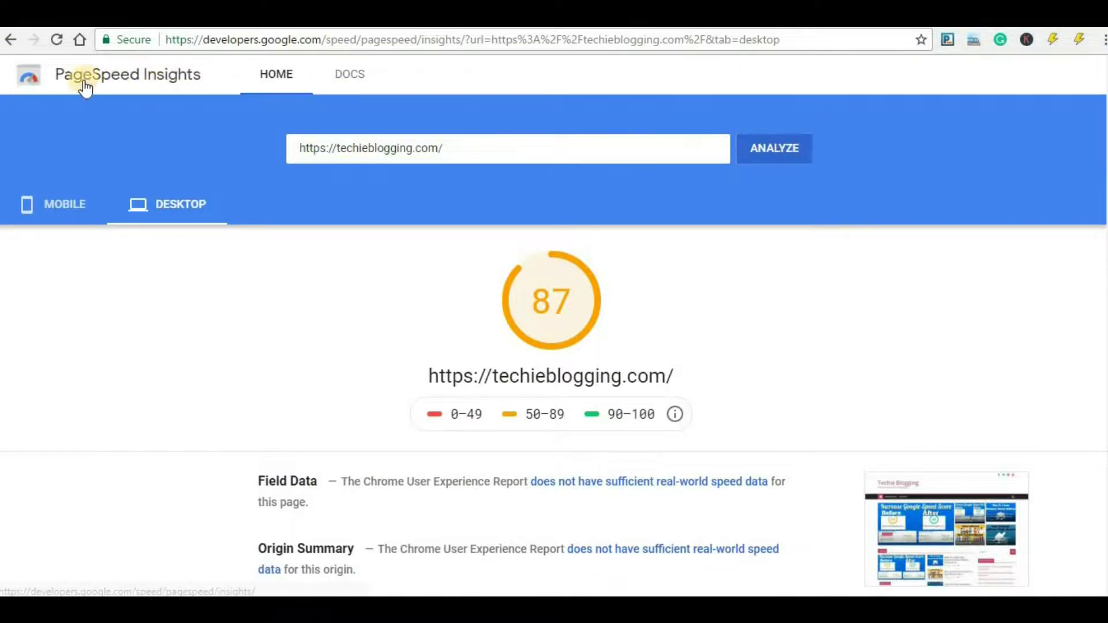
# Re-analyze techieblogging.com in PageSpeed Insights, reaching 94 on mobile and 98 on desktop
pyautogui.click(57, 205)
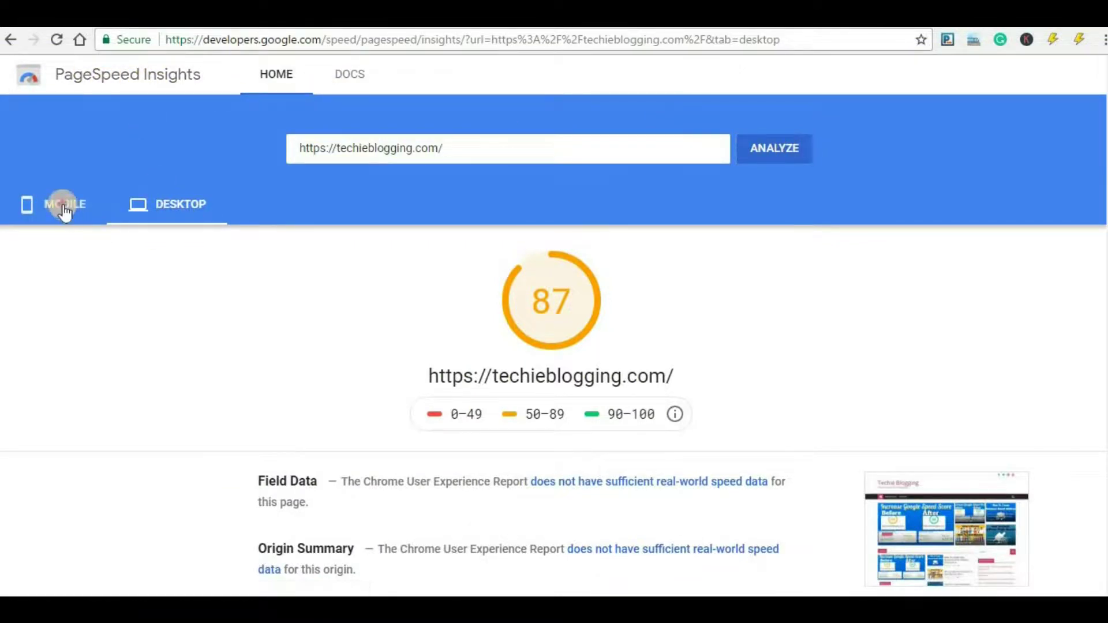
pyautogui.click(173, 199)
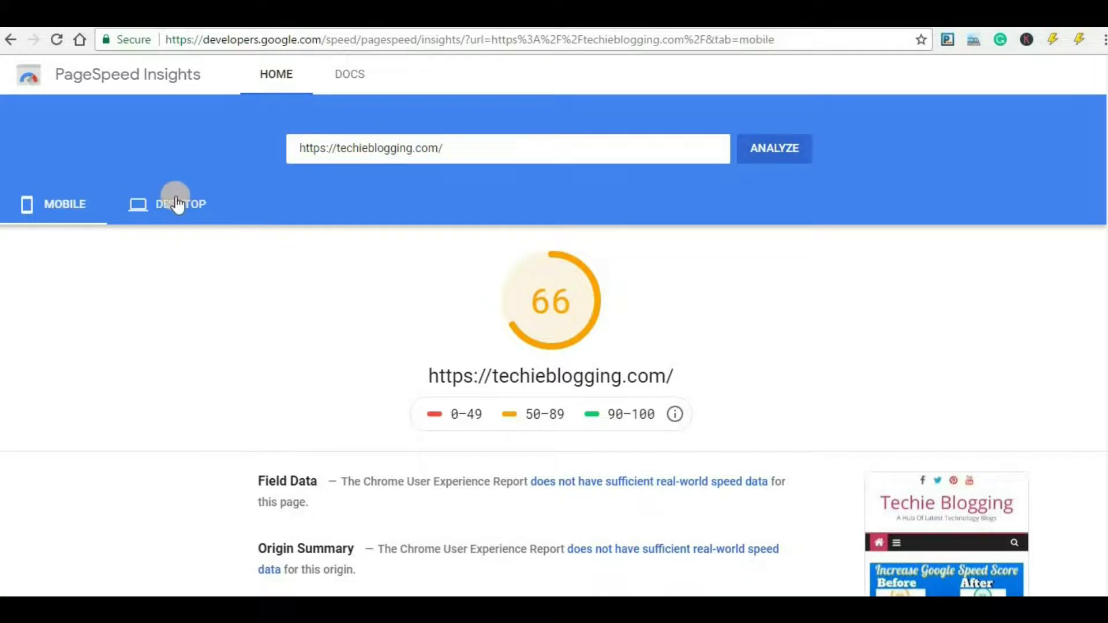
pyautogui.click(767, 149)
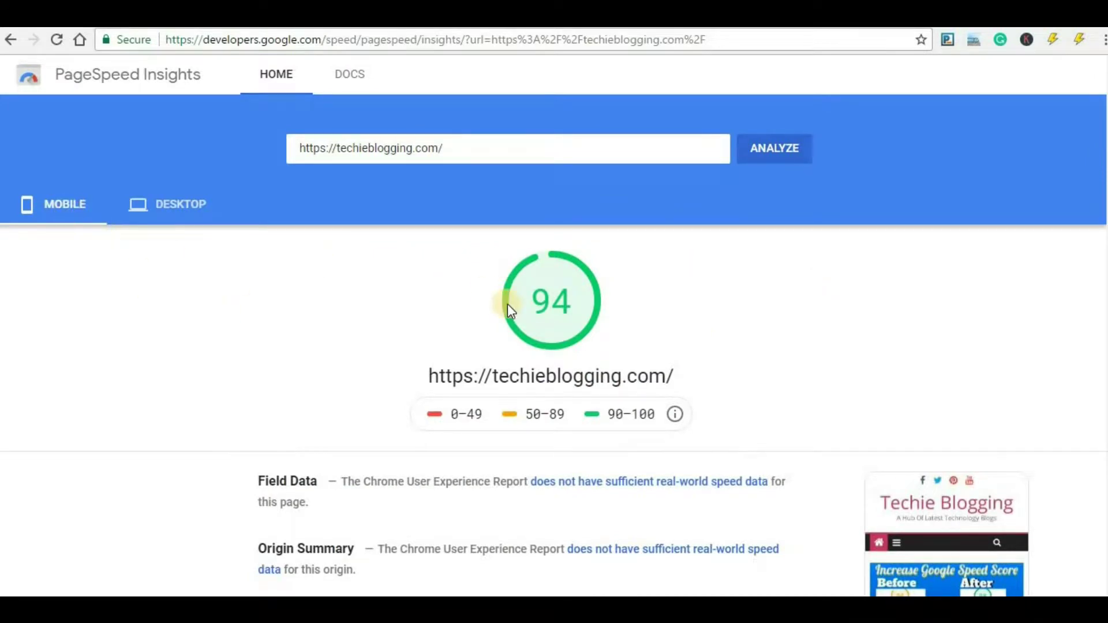
pyautogui.click(163, 209)
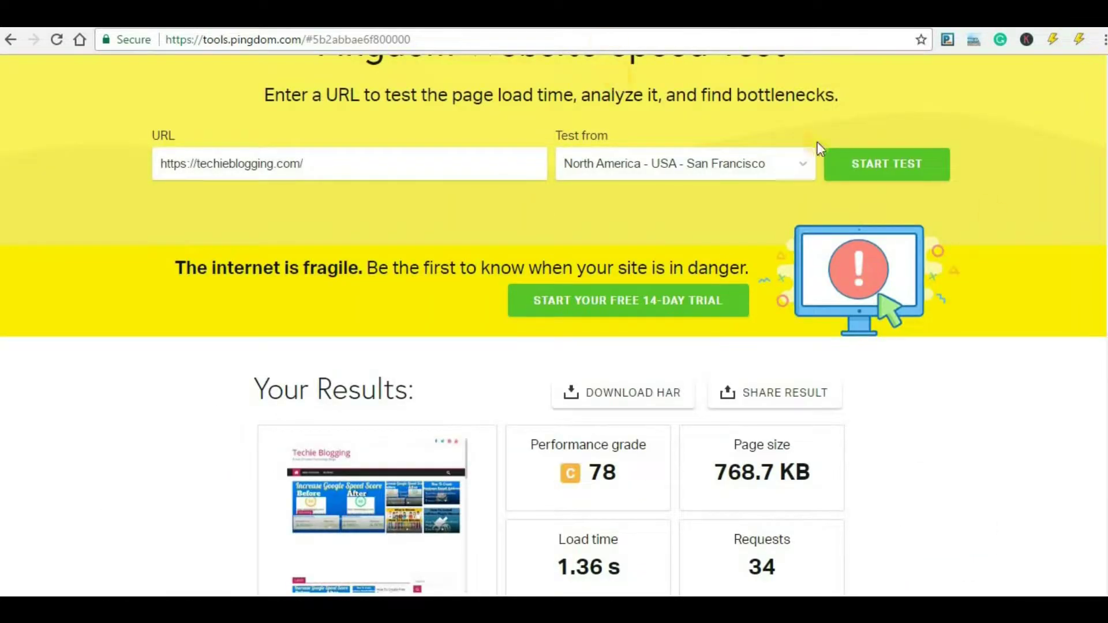
# Scroll through the Pingdom retest results: grade 78, 1.36 s load, 768.7 KB, 34 requests
pyautogui.scroll(-3, 793, 253)
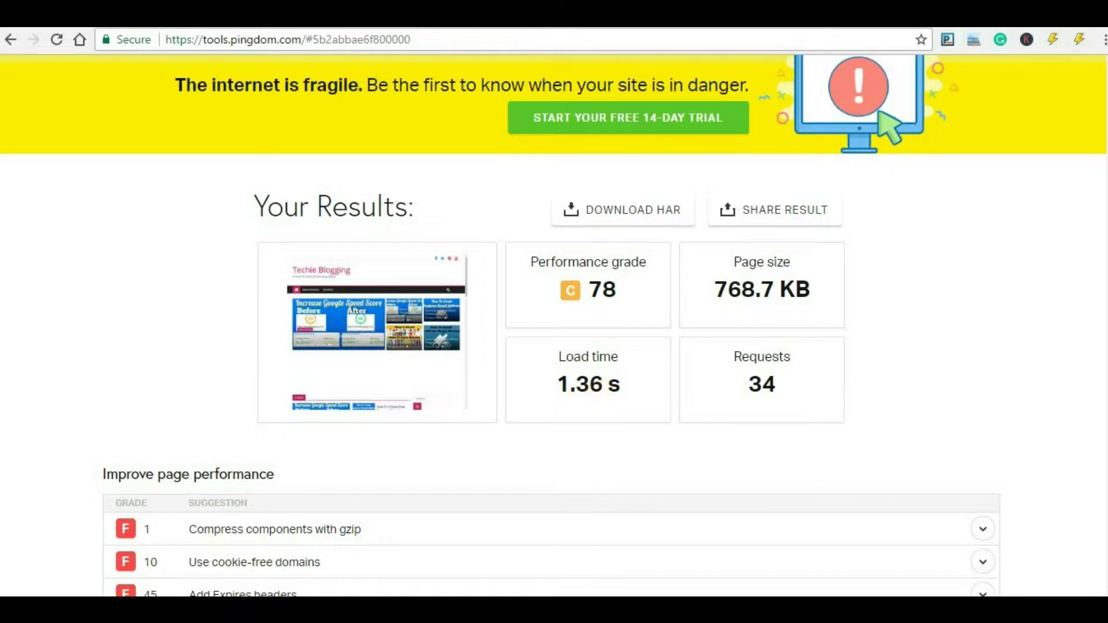
pyautogui.scroll(3, 554, 323)
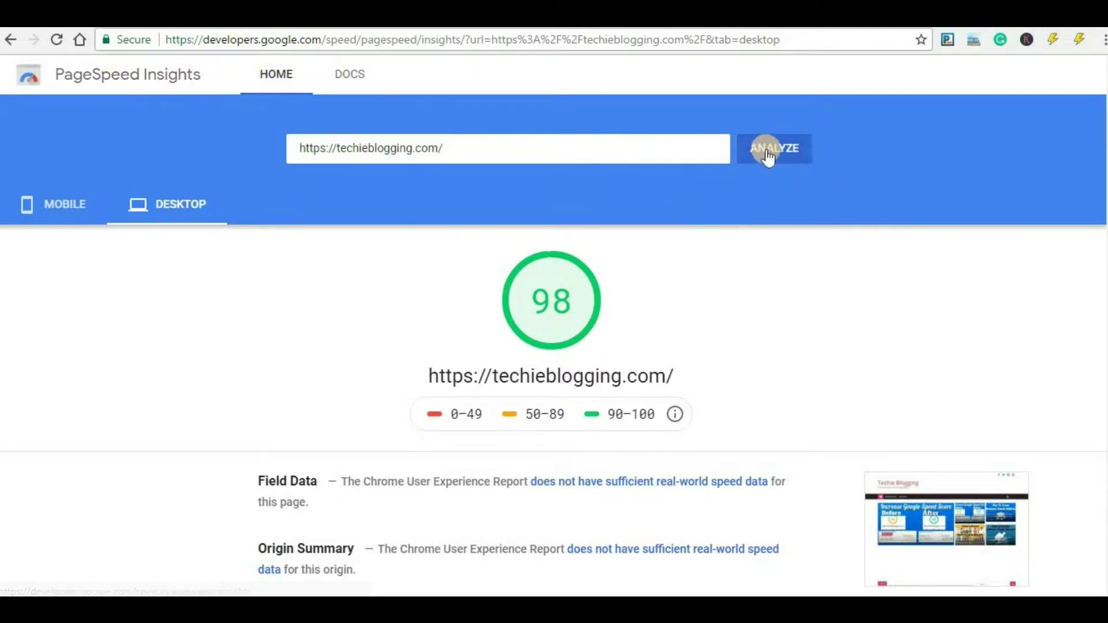
# Run another PageSpeed analysis and compare the 93 mobile and 100 desktop scores, ending on desktop
pyautogui.click(772, 149)
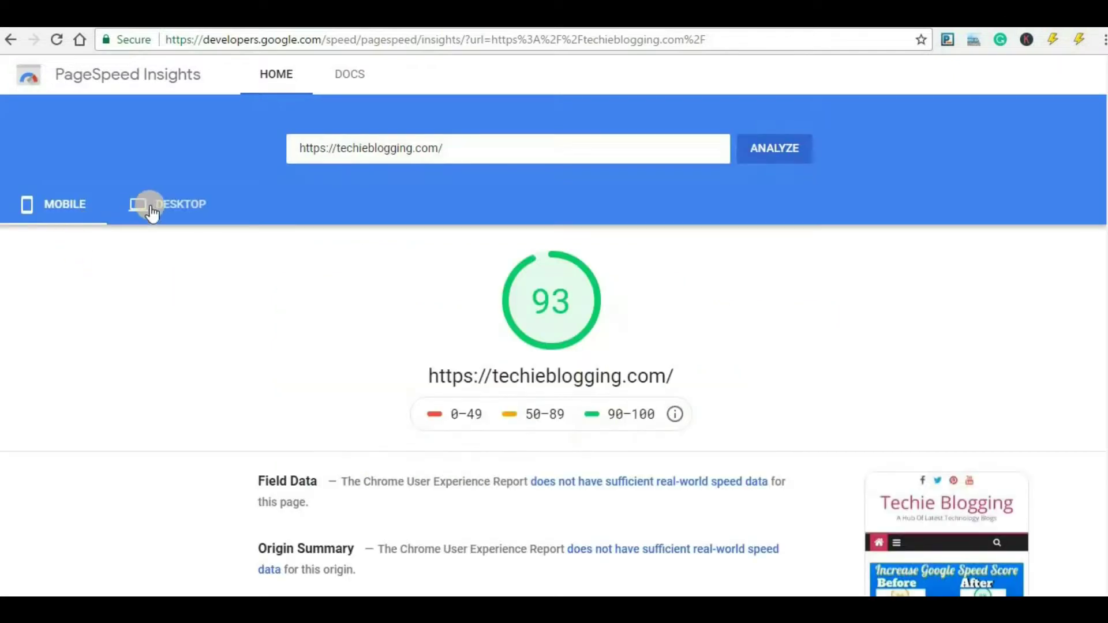
pyautogui.click(193, 204)
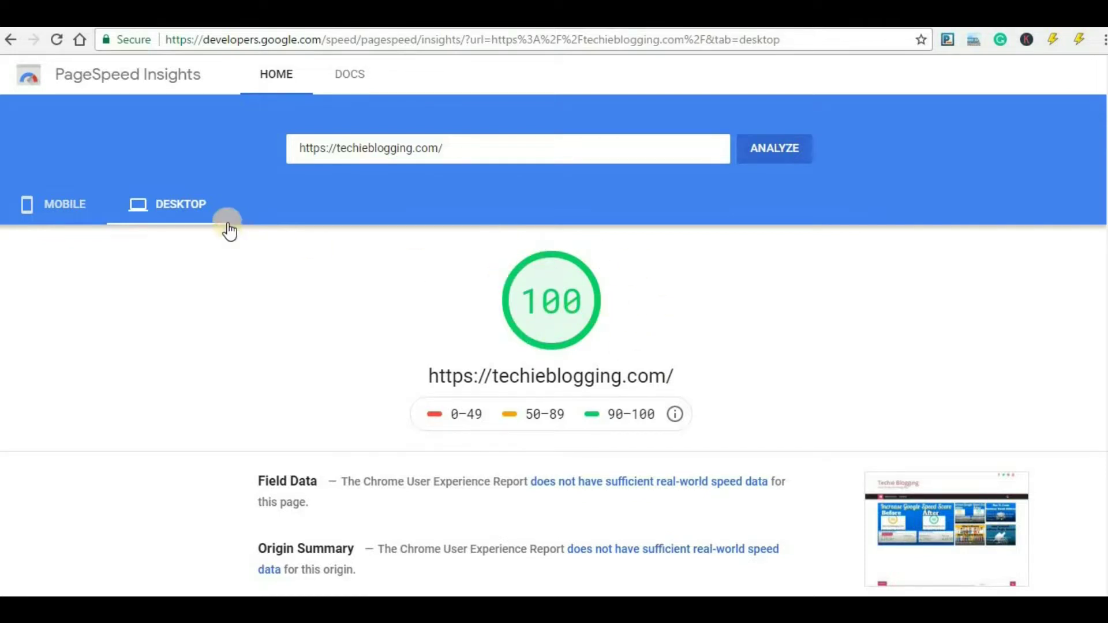
pyautogui.click(61, 202)
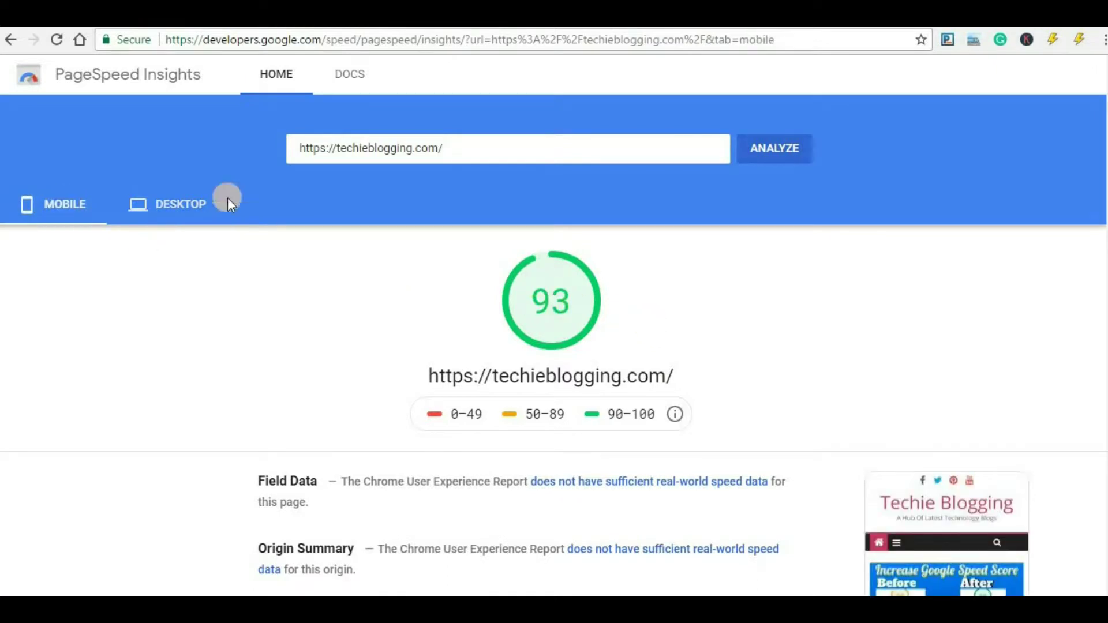
pyautogui.click(181, 205)
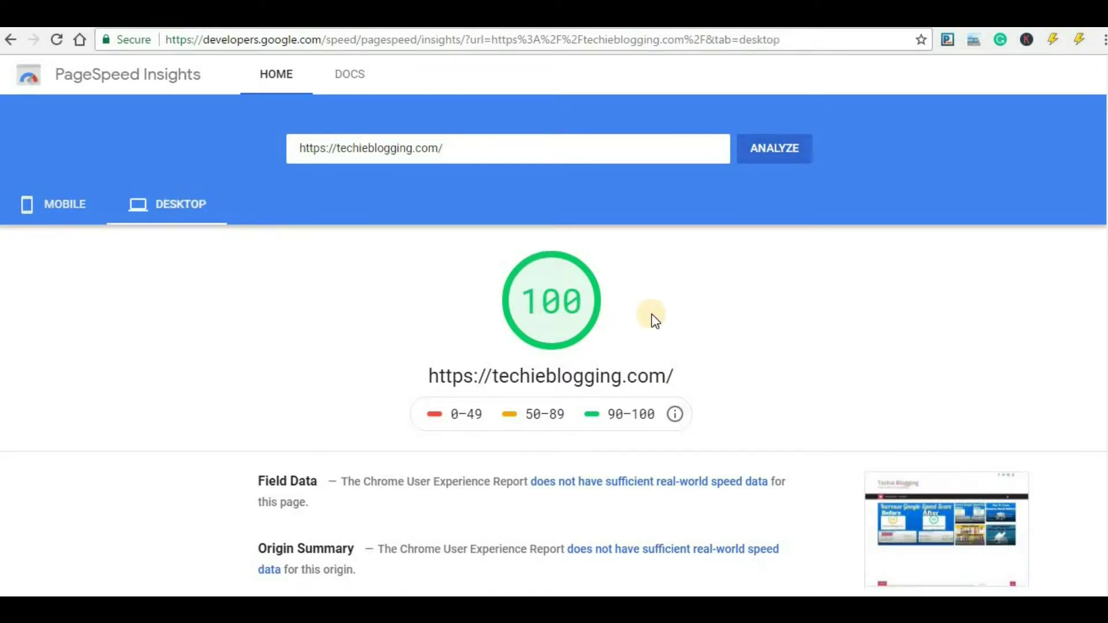